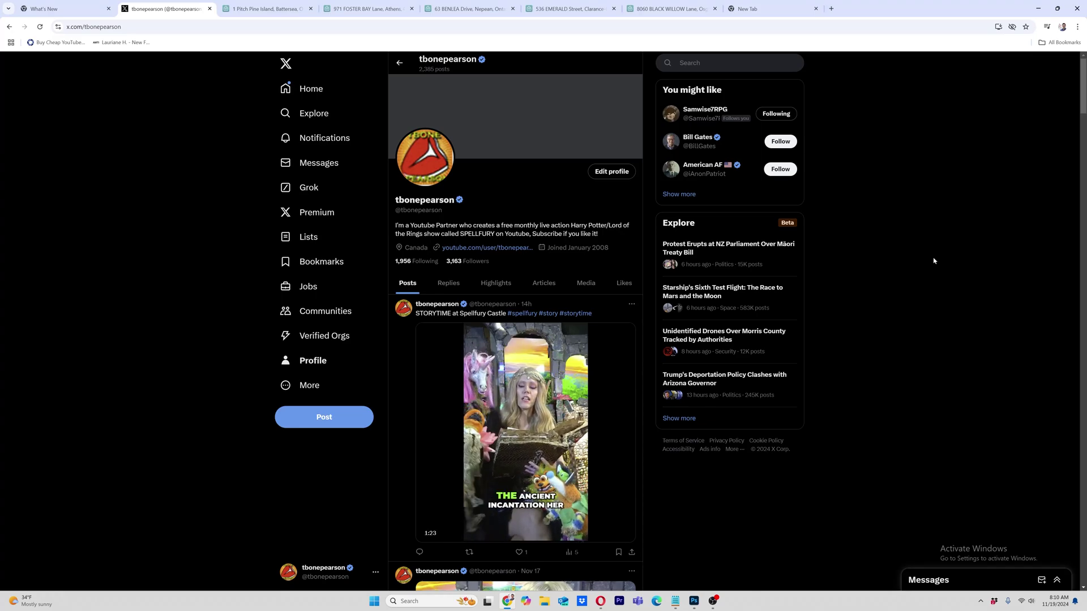
# Browse the X timeline, then go to the Premium page from the left sidebar
pyautogui.scroll(-2, 941, 322)
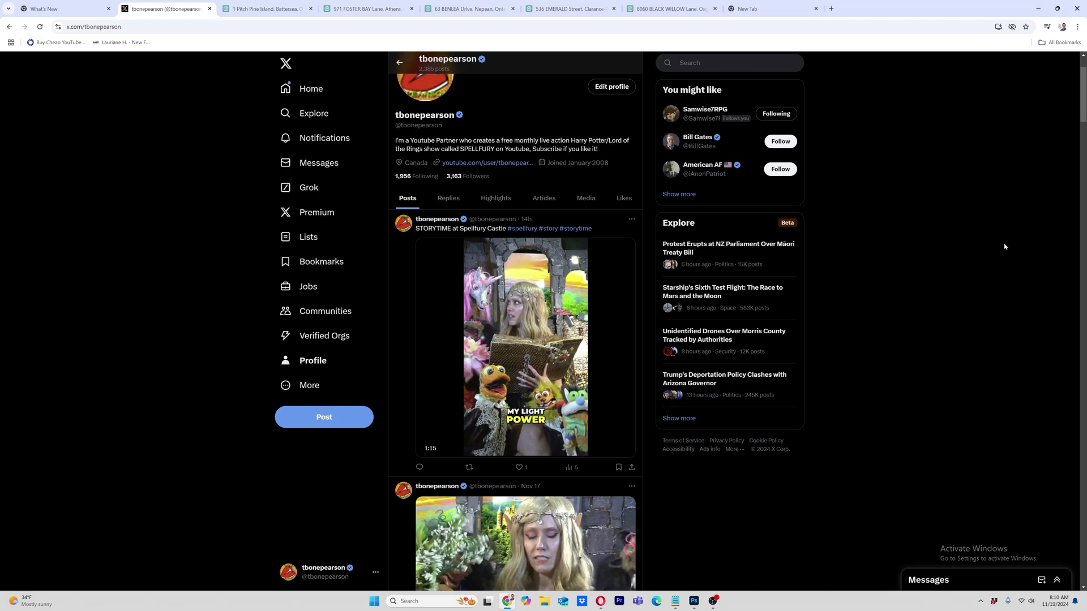
pyautogui.scroll(-5, 1005, 247)
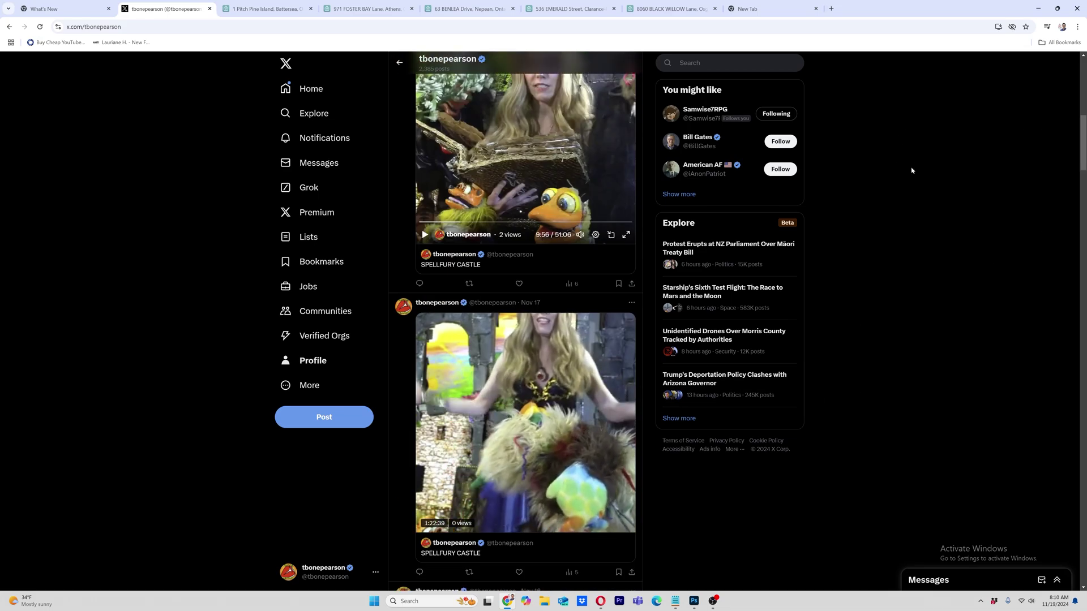
pyautogui.scroll(-1, 886, 277)
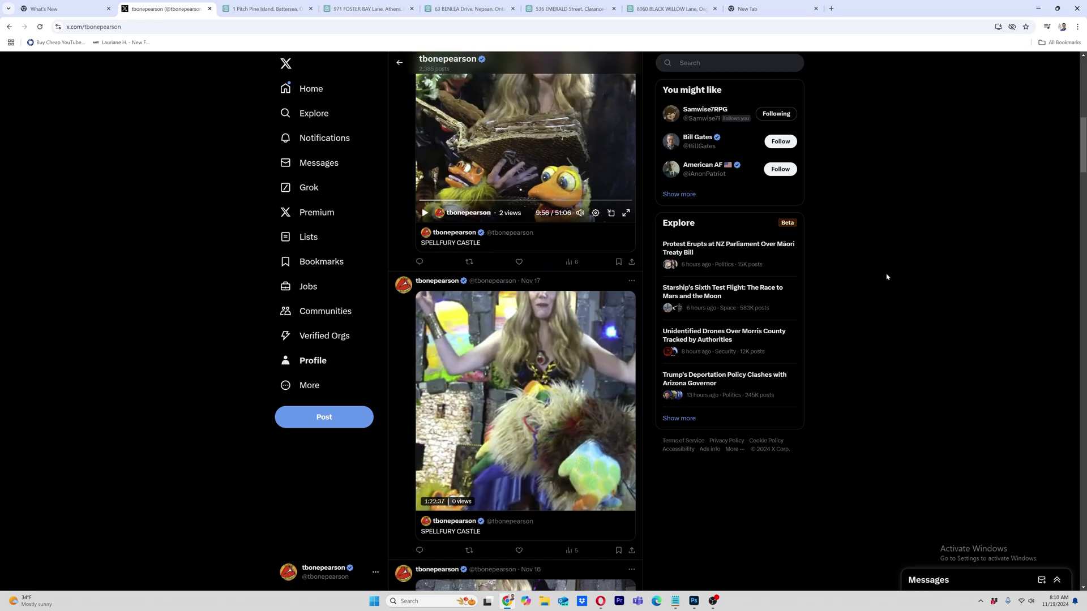
pyautogui.scroll(3, 886, 276)
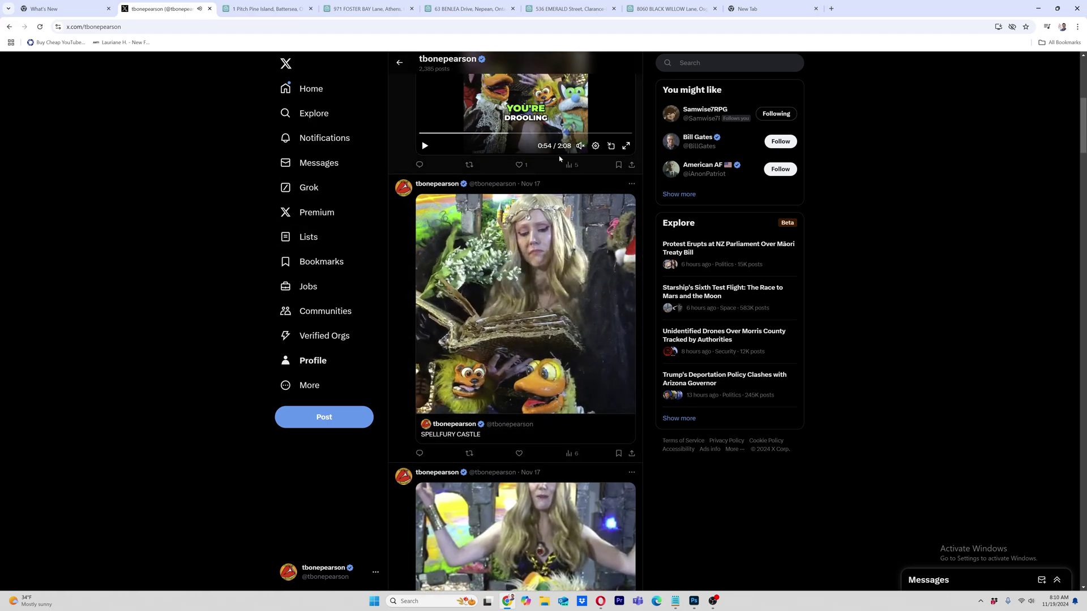
pyautogui.scroll(4, 938, 146)
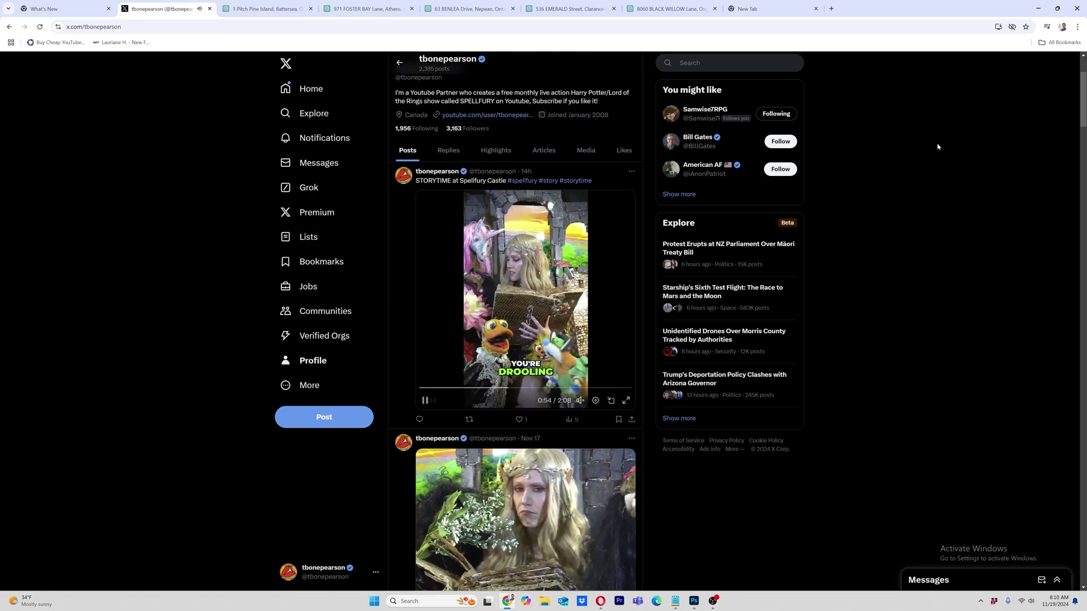
pyautogui.scroll(2, 937, 146)
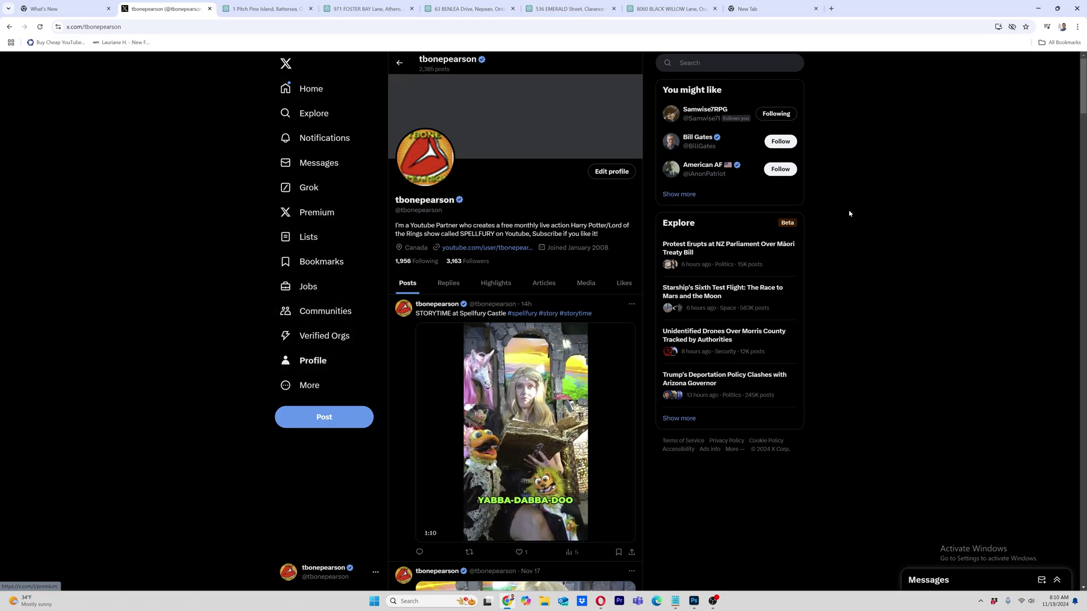
pyautogui.scroll(-5, 685, 351)
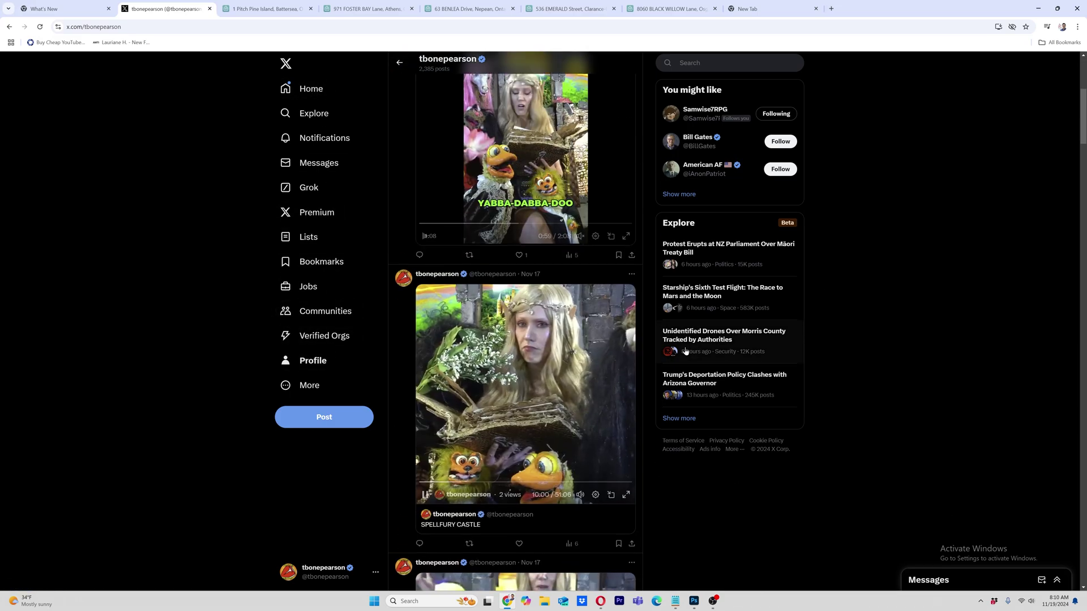
pyautogui.scroll(-2, 726, 510)
pyautogui.scroll(3, 726, 510)
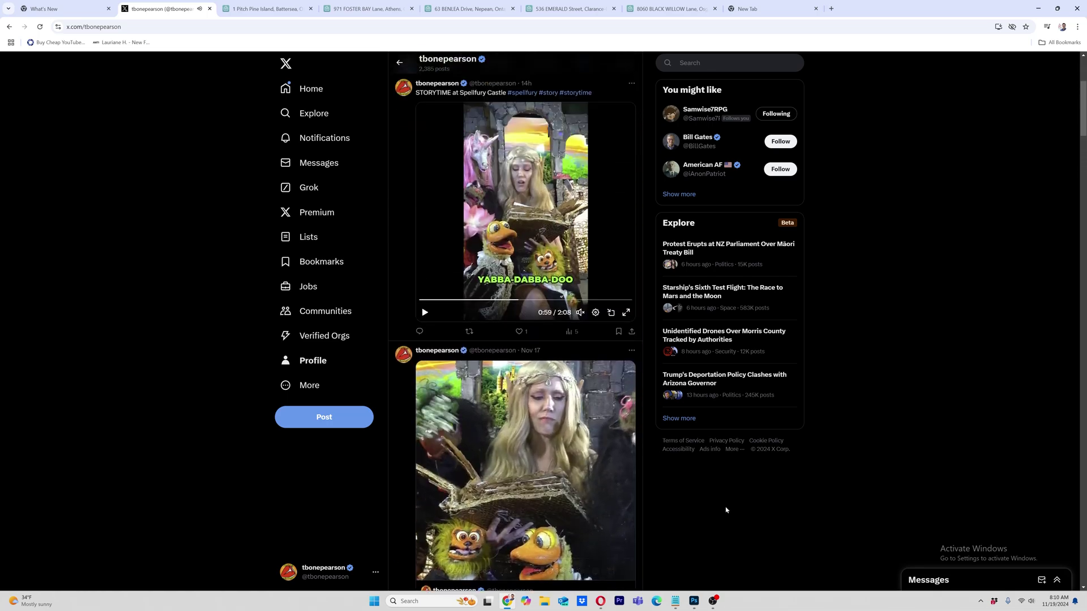
pyautogui.scroll(4, 726, 510)
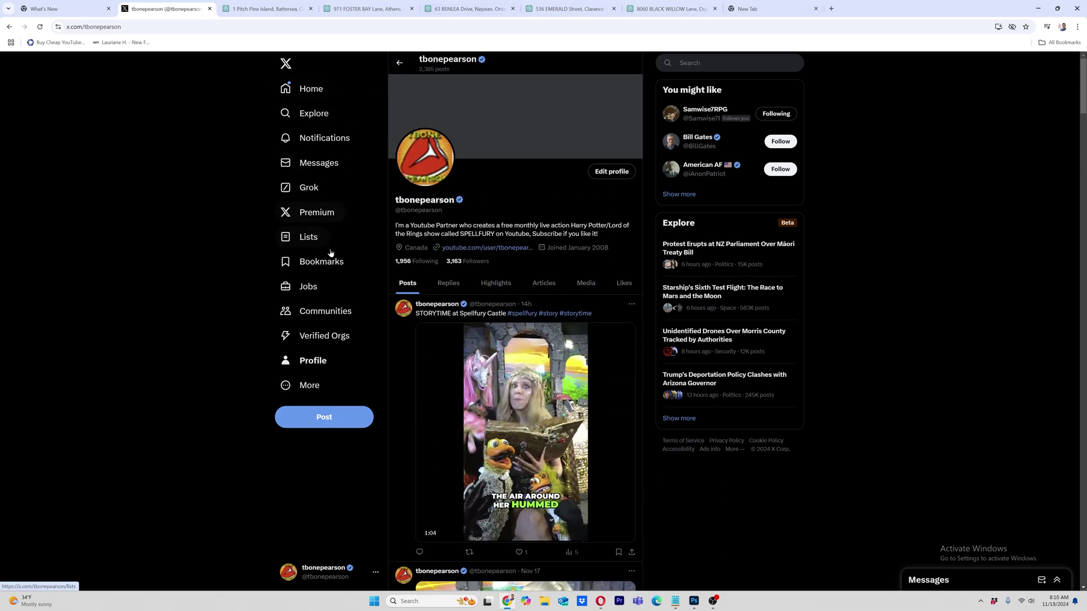
pyautogui.click(310, 214)
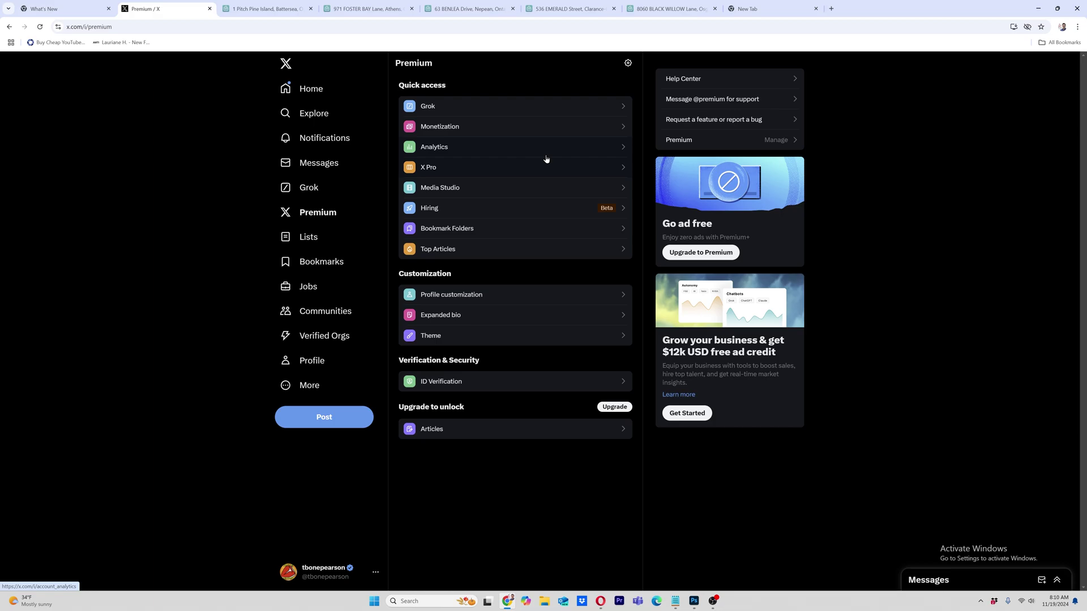
# In Grok, submit the prompt 'crocodile in a bikini balancing on Donald Trump's head'
pyautogui.click(575, 109)
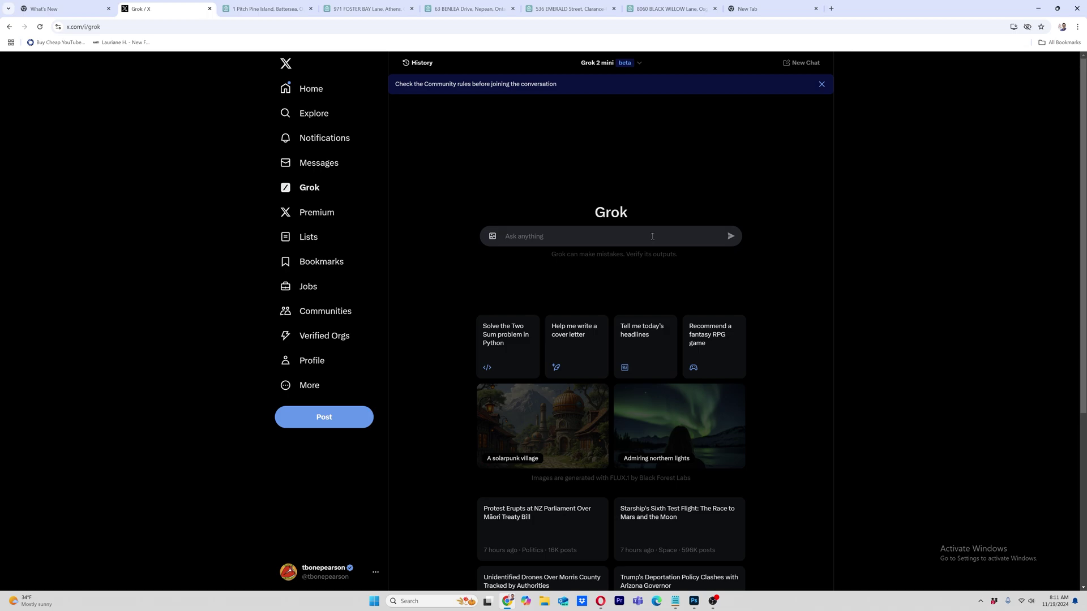
pyautogui.write('crocodile in a bikini balancing on Donals')
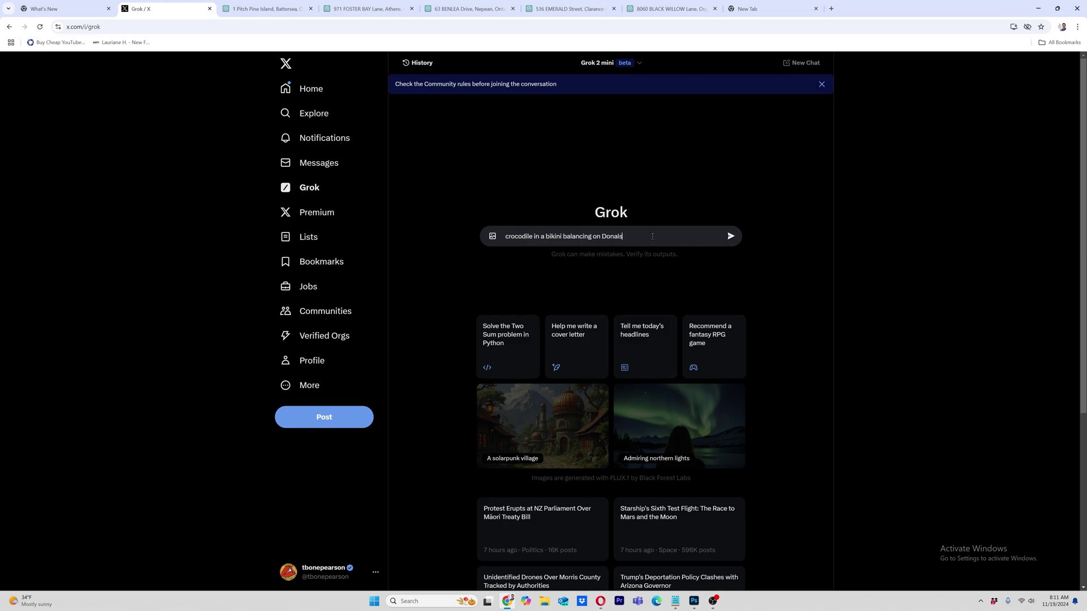
pyautogui.press('BackSpace')
pyautogui.write("d Trump's head who is")
pyautogui.write('balac')
pyautogui.press('BackSpace')
pyautogui.write('n')
pyautogui.press('BackSpace')
pyautogui.press('BackSpace')
pyautogui.press('BackSpace')
pyautogui.press('BackSpace')
pyautogui.press('BackSpace')
pyautogui.press('BackSpace')
pyautogui.press('BackSpace')
pyautogui.press('BackSpace')
pyautogui.press('BackSpace')
pyautogui.press('Return')
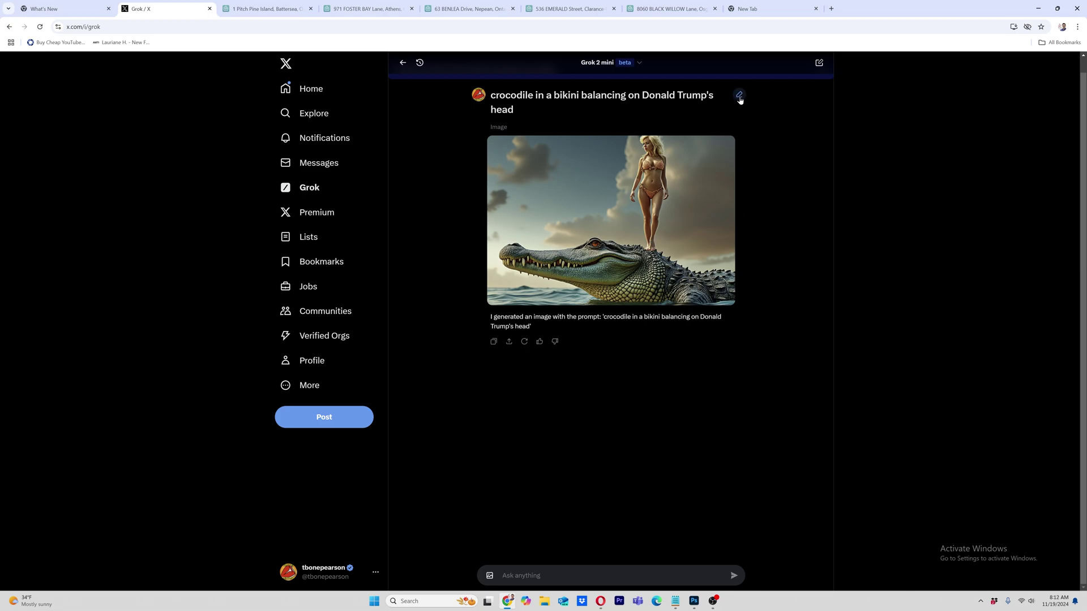
# Edit the prompt to read 'crocodile is wearing a bikini…' and resend it
pyautogui.click(738, 95)
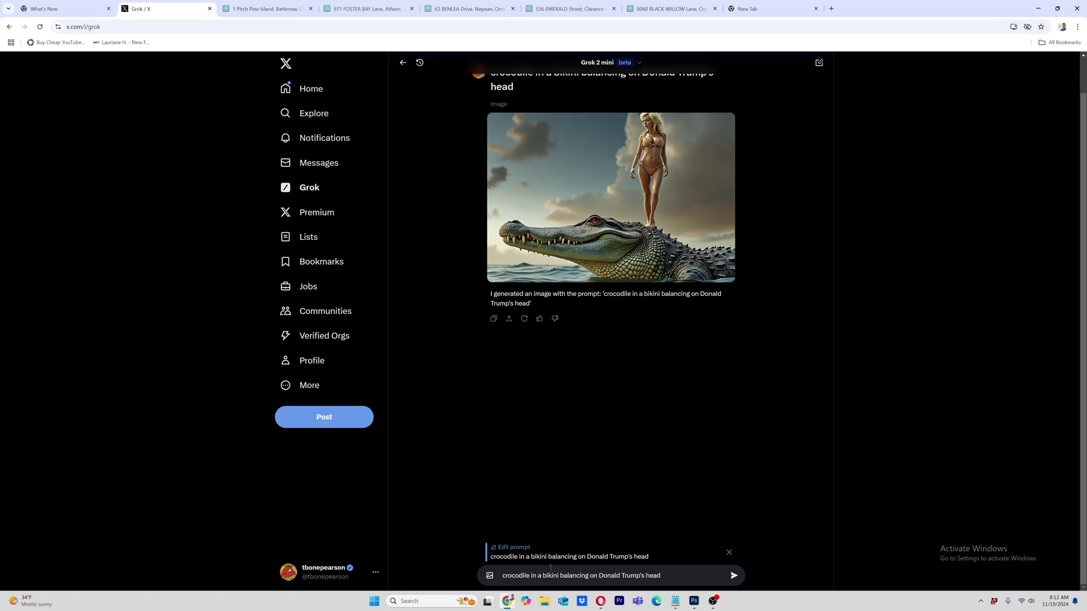
pyautogui.moveTo(541, 576); pyautogui.dragTo(531, 575)
pyautogui.write('is wearing a')
pyautogui.press('Delete')
pyautogui.click(733, 576)
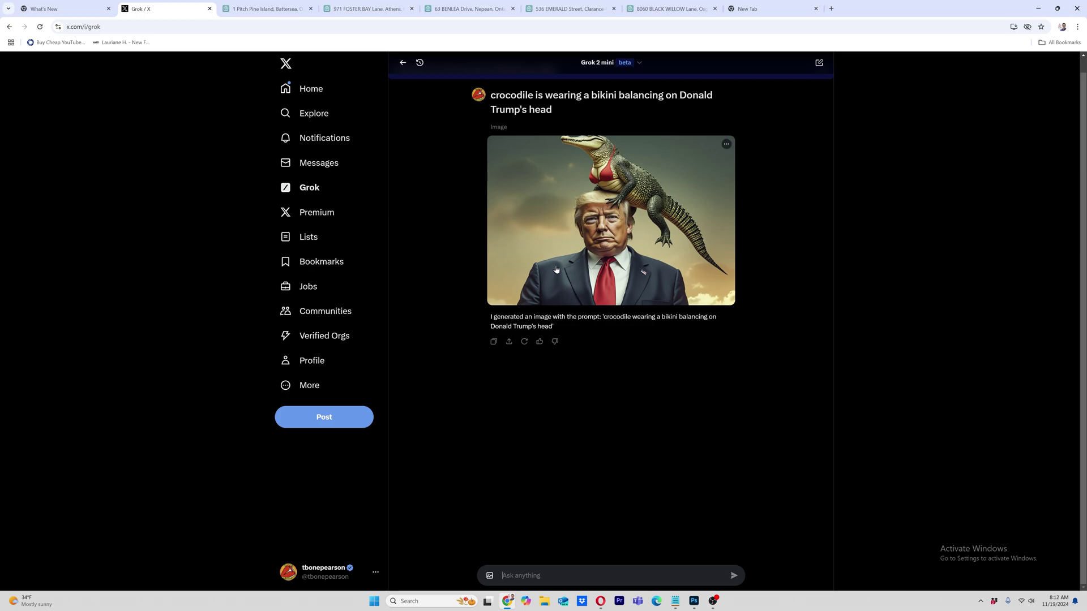
# View the generated crocodile image full size and start saving it
pyautogui.click(644, 237)
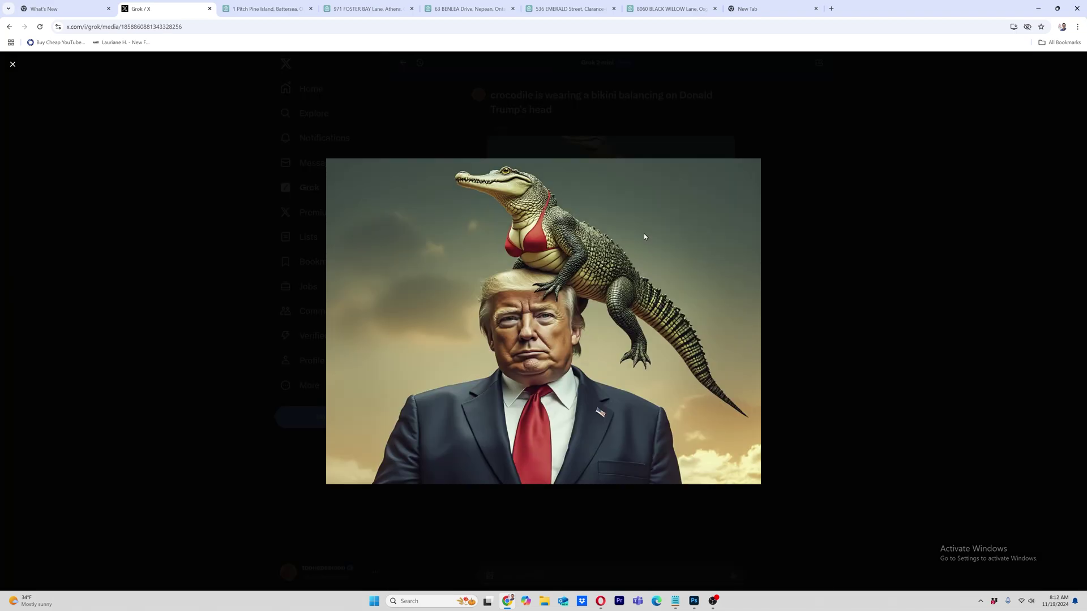
pyautogui.rightClick(514, 332)
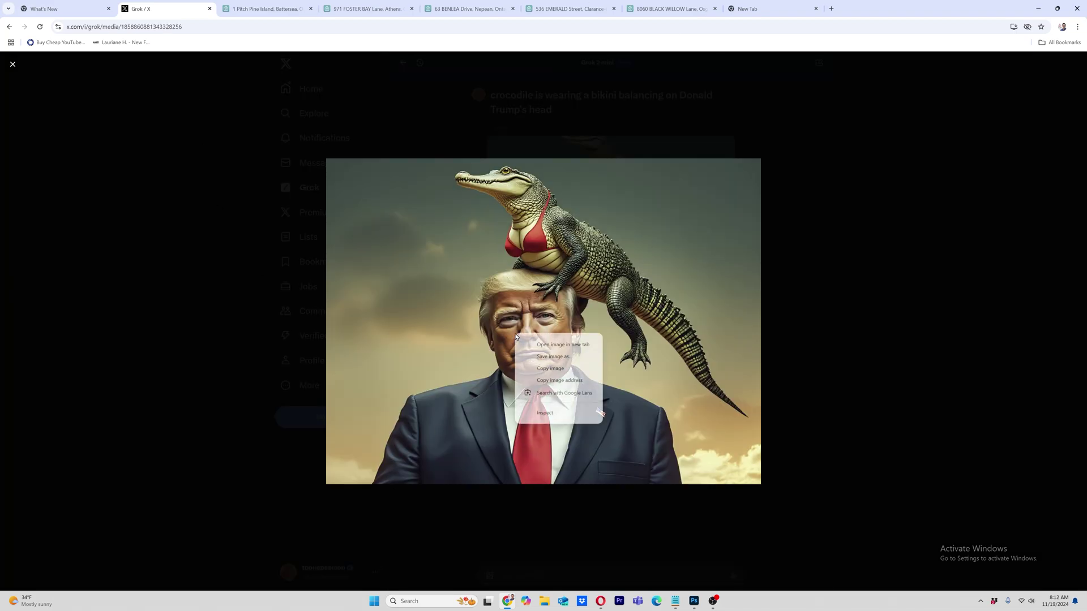
pyautogui.click(563, 364)
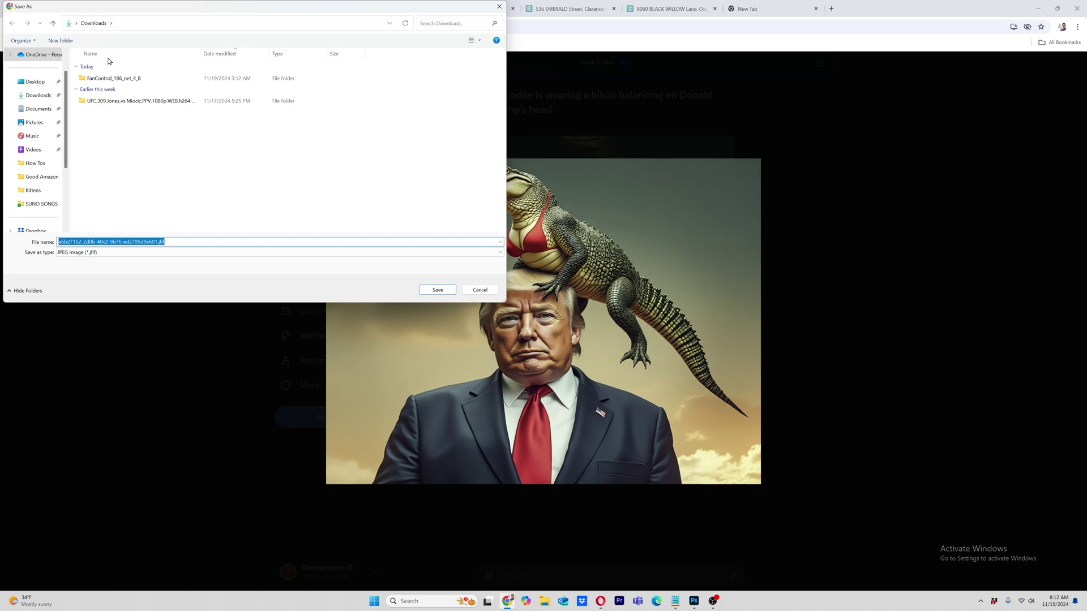
# Create a Trump folder in Downloads and save the image into it
pyautogui.rightClick(251, 154)
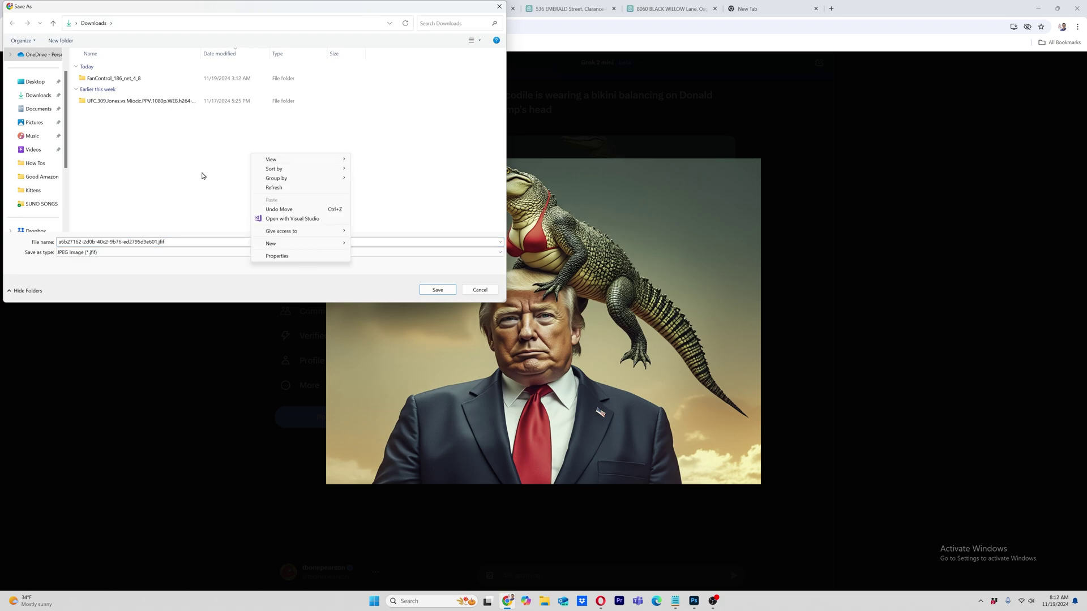
pyautogui.moveTo(340, 249)
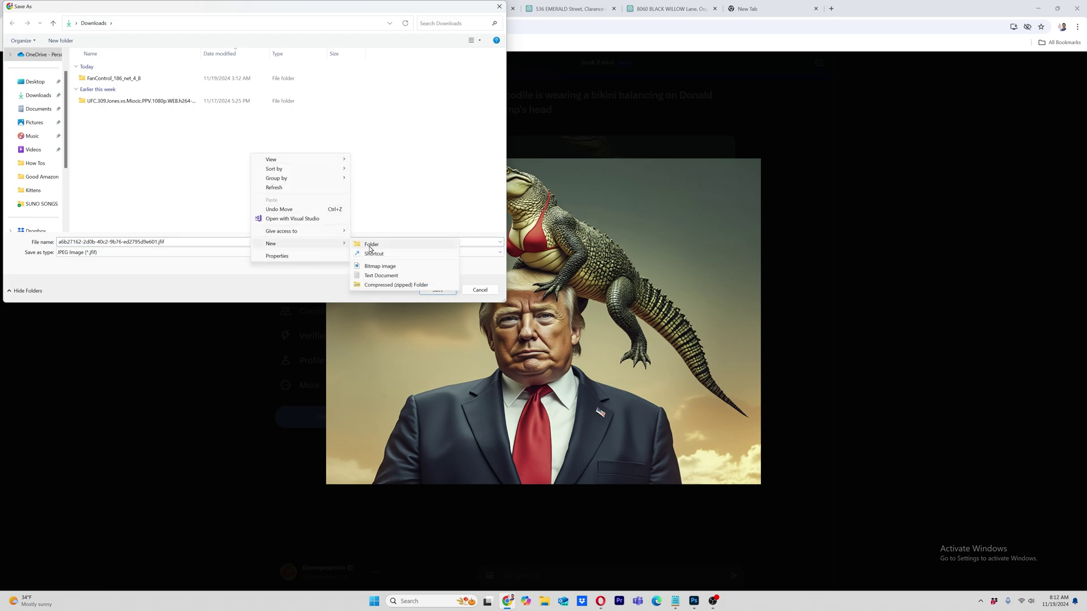
pyautogui.click(373, 245)
pyautogui.write('Trump')
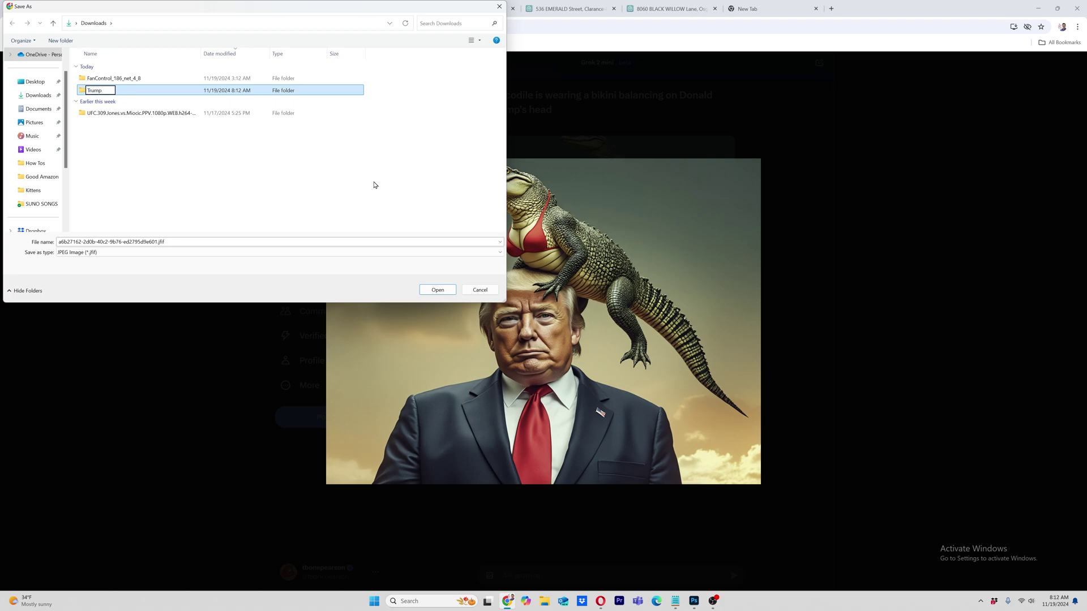
pyautogui.press('Return')
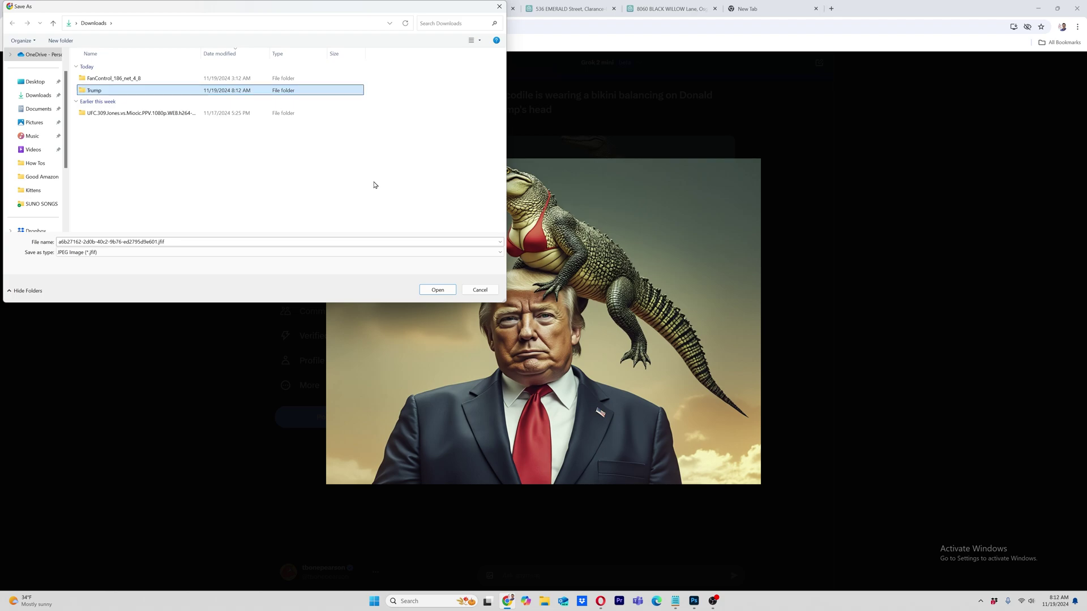
pyautogui.doubleClick(168, 91)
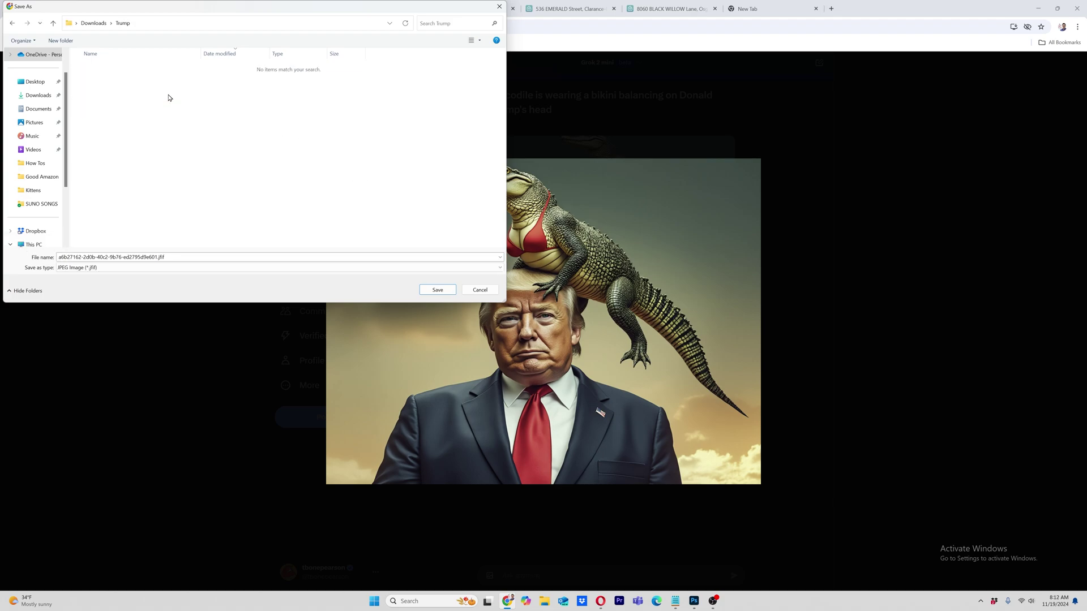
pyautogui.click(435, 290)
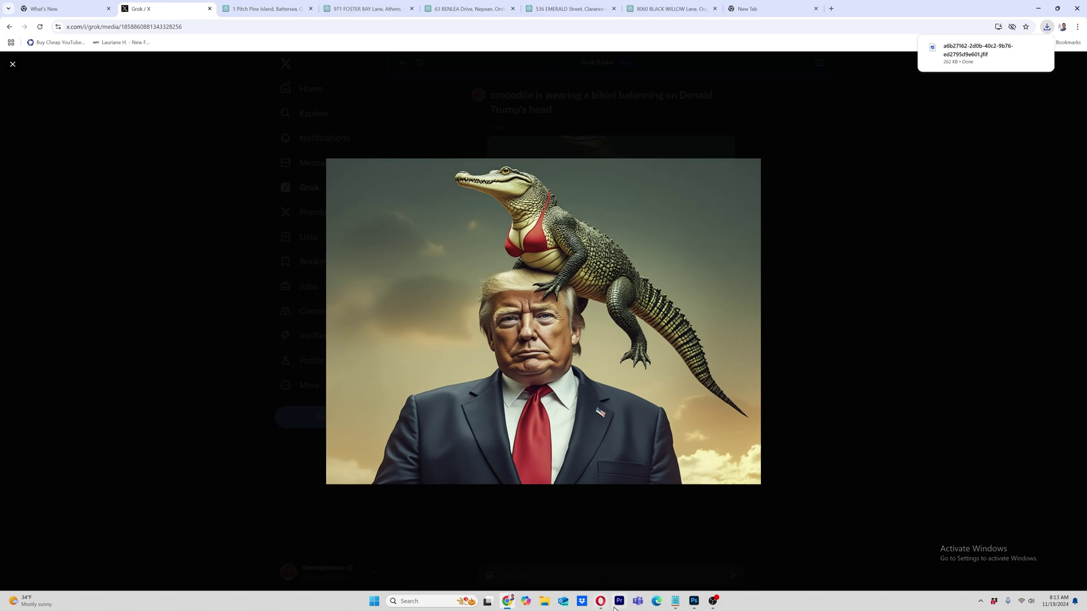
# In Photoshop, open the crocodile .jfif from Downloads > Trump into Camera Raw
pyautogui.click(694, 601)
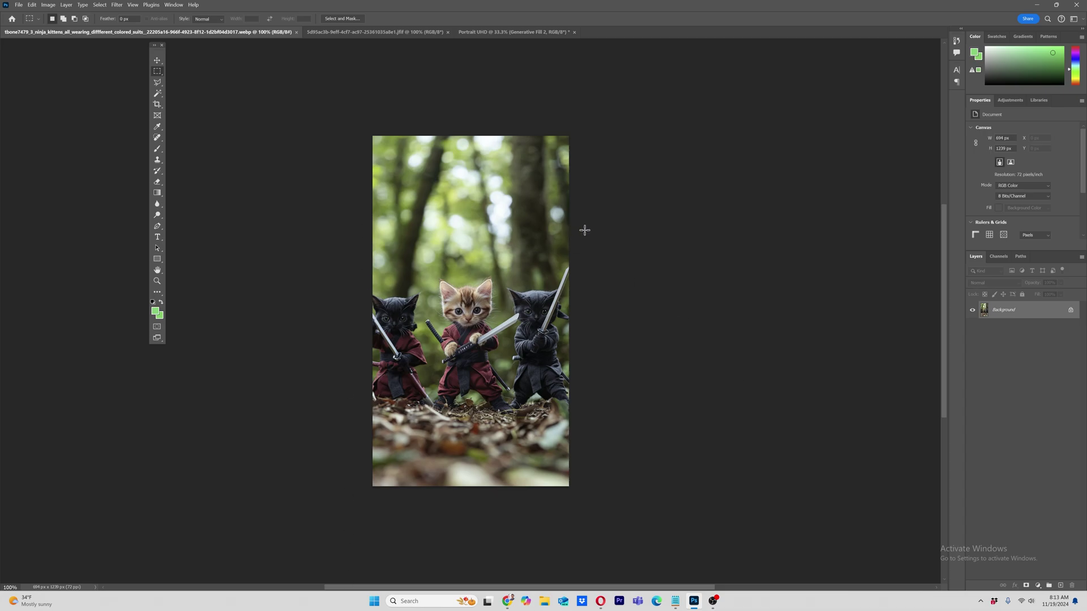
pyautogui.click(16, 5)
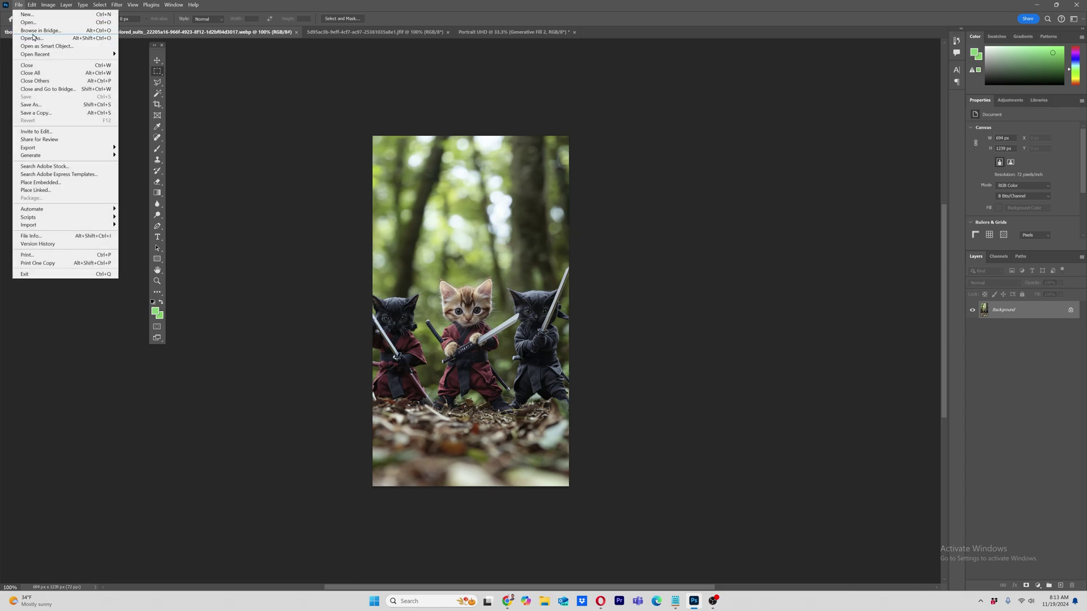
pyautogui.click(34, 24)
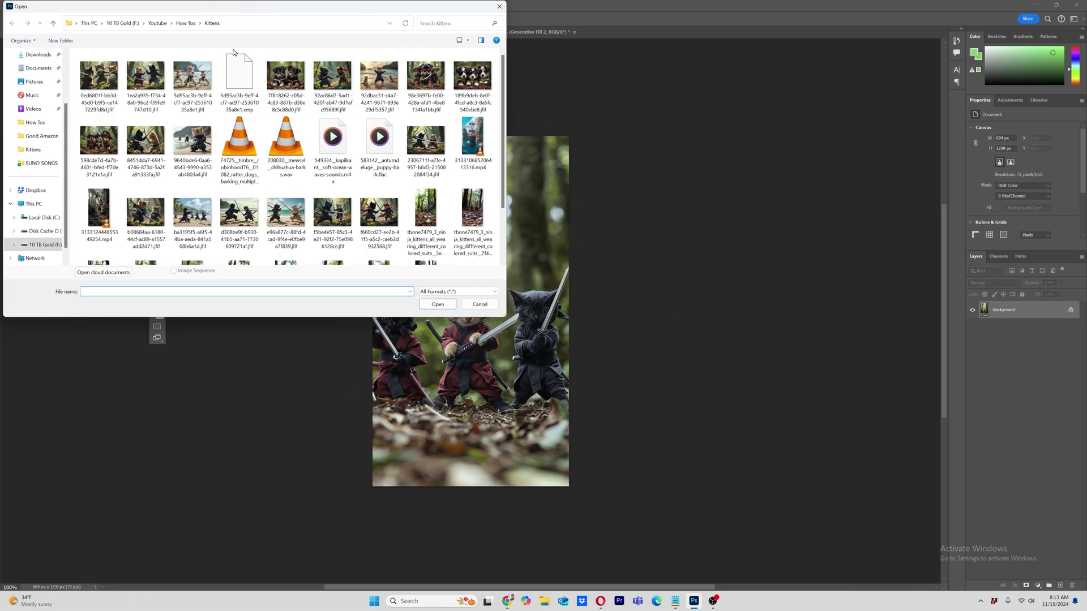
pyautogui.click(182, 23)
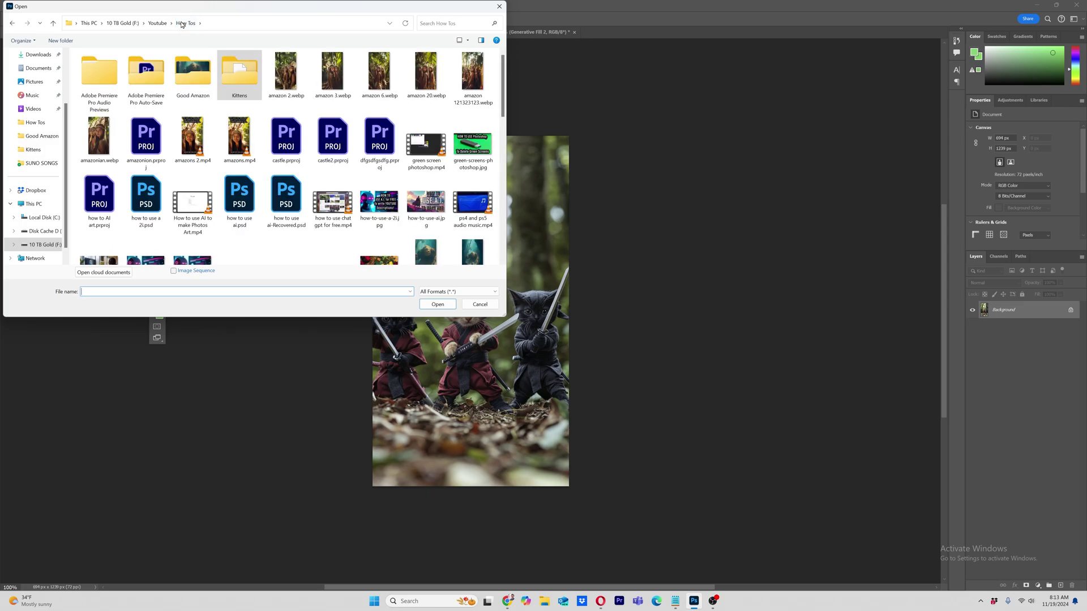
pyautogui.click(38, 56)
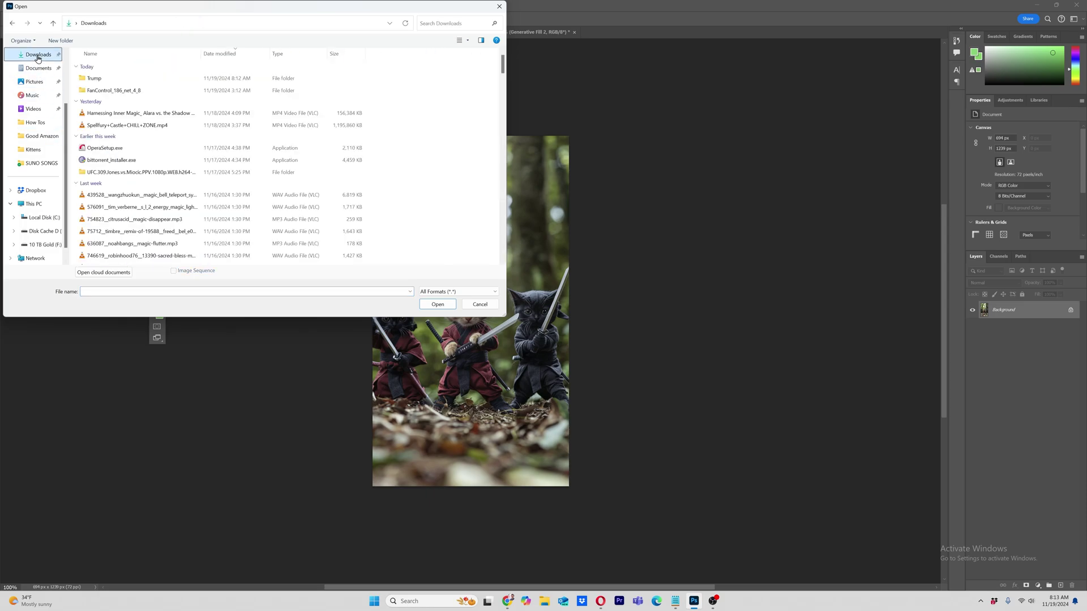
pyautogui.doubleClick(111, 79)
pyautogui.click(132, 80)
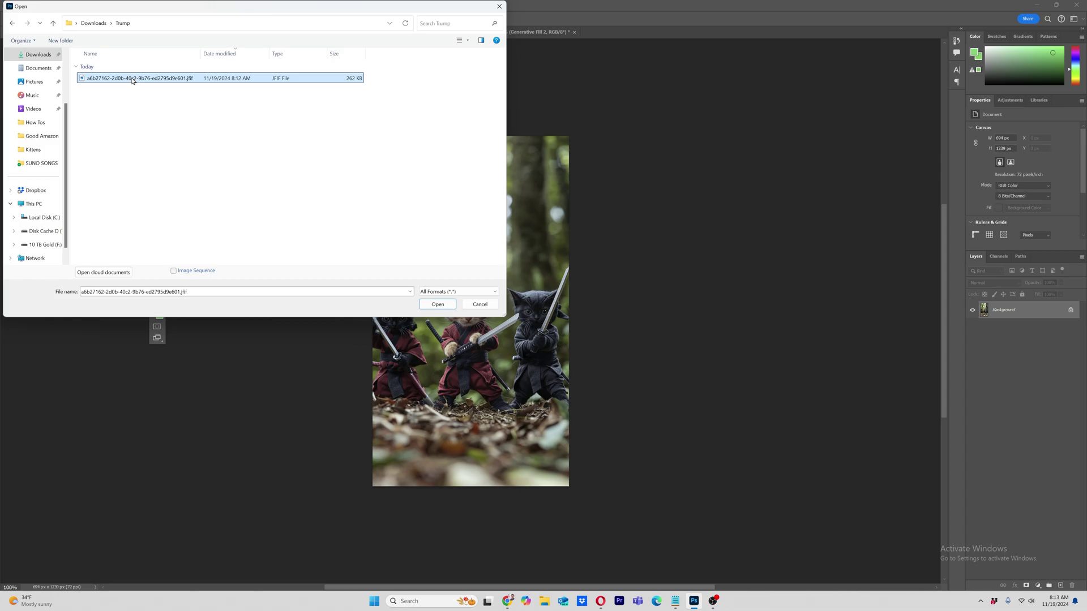
pyautogui.doubleClick(132, 81)
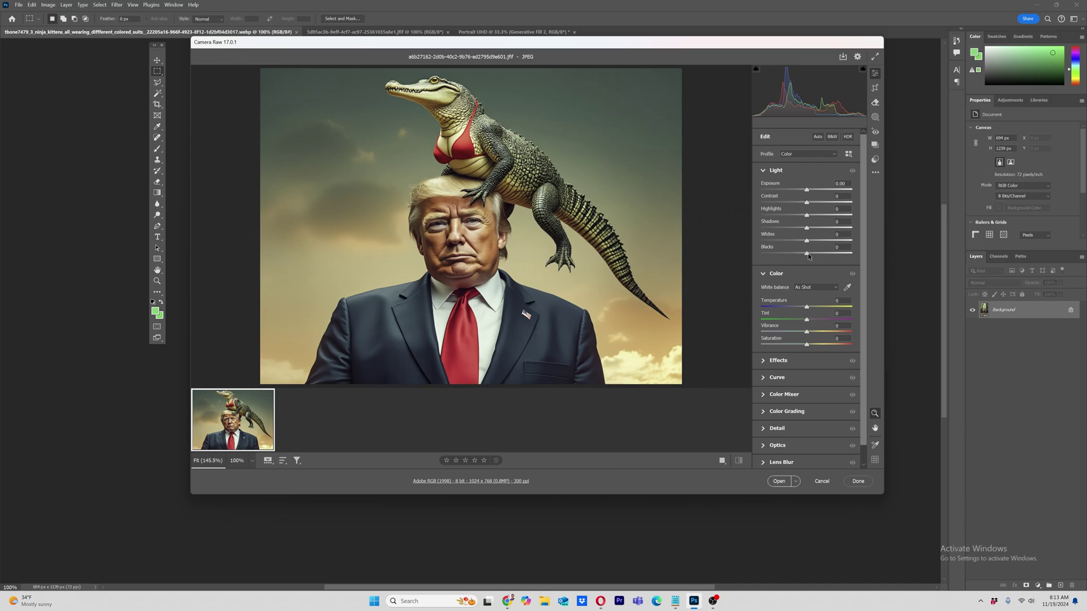
# Adjust the Blacks, raise Saturation to +24, and open the photo as a document
pyautogui.moveTo(806, 254); pyautogui.dragTo(827, 243)
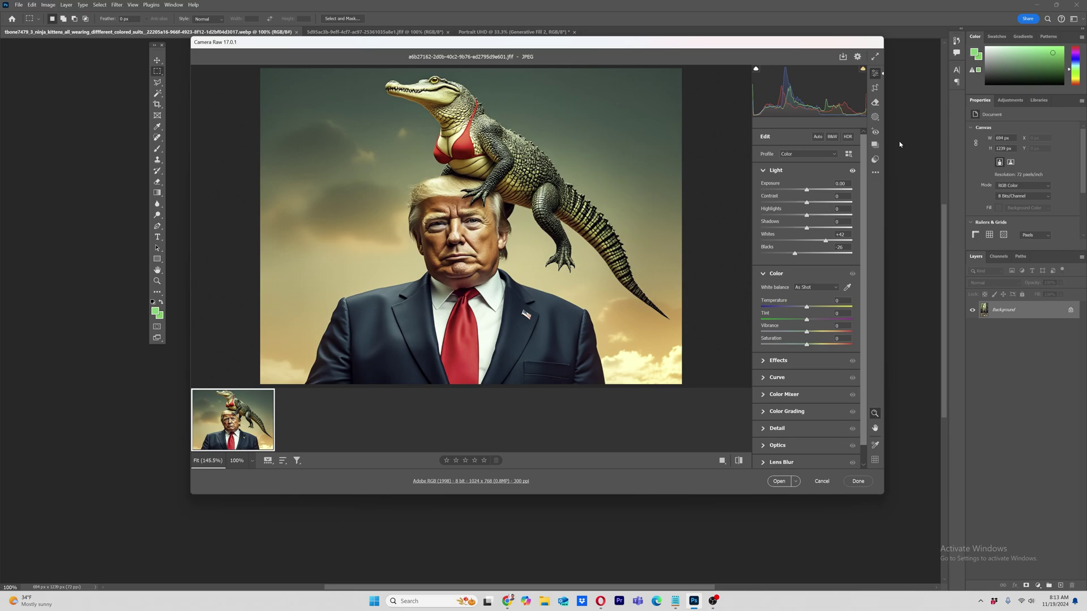
pyautogui.moveTo(802, 345); pyautogui.dragTo(824, 344)
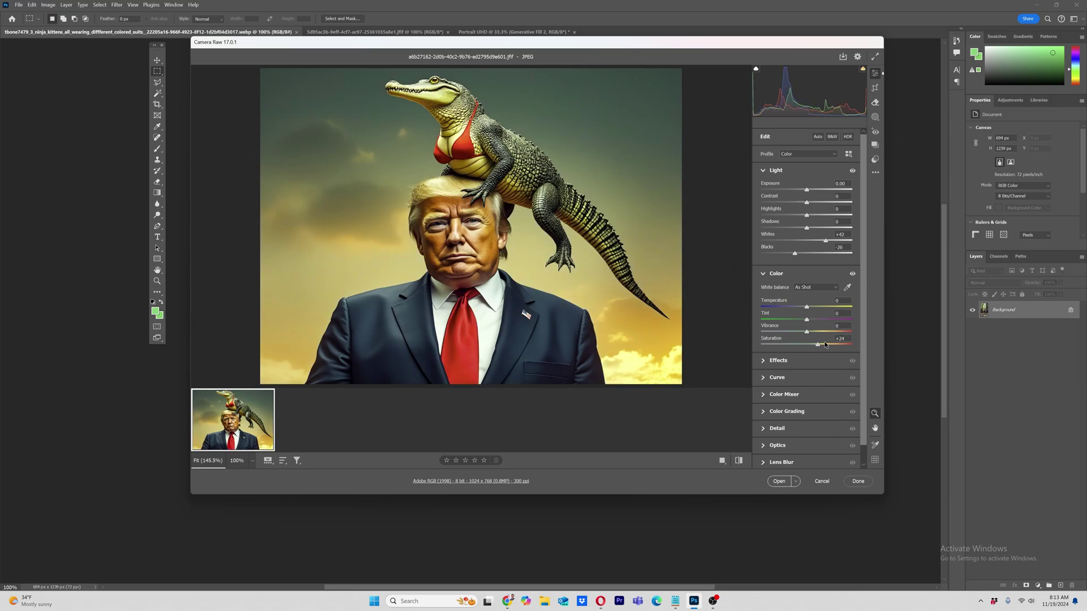
pyautogui.click(780, 482)
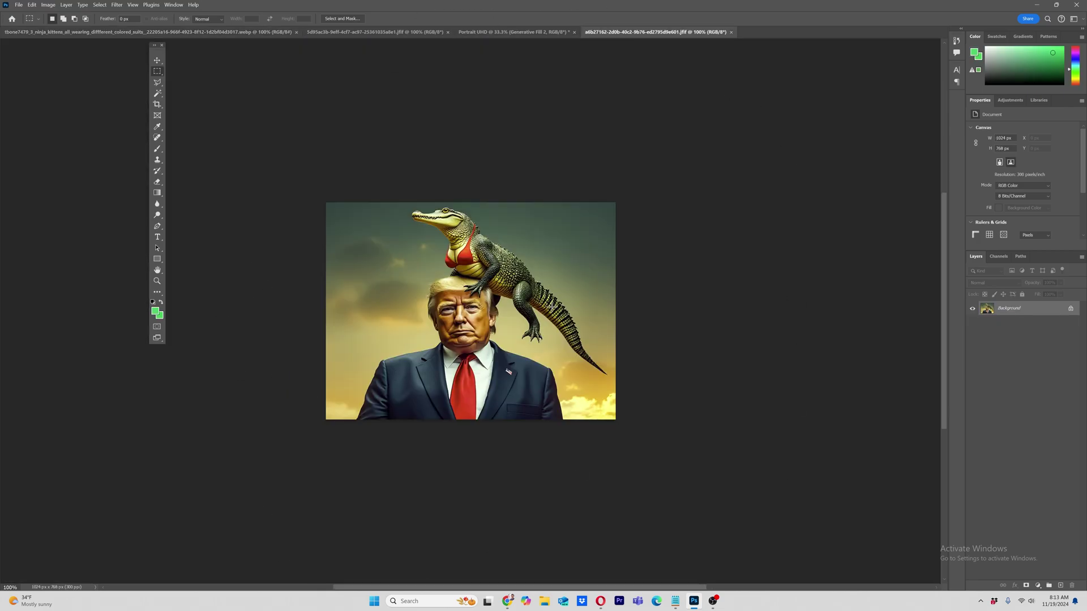
# Select the entire 1024 × 768 crocodile image and copy it
pyautogui.click(100, 4)
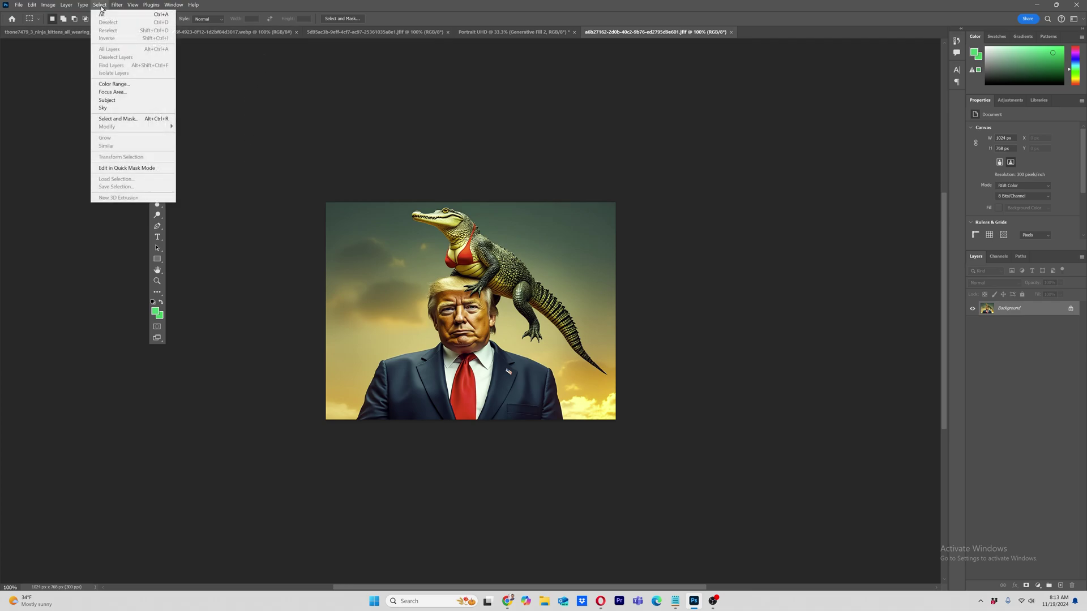
pyautogui.click(109, 17)
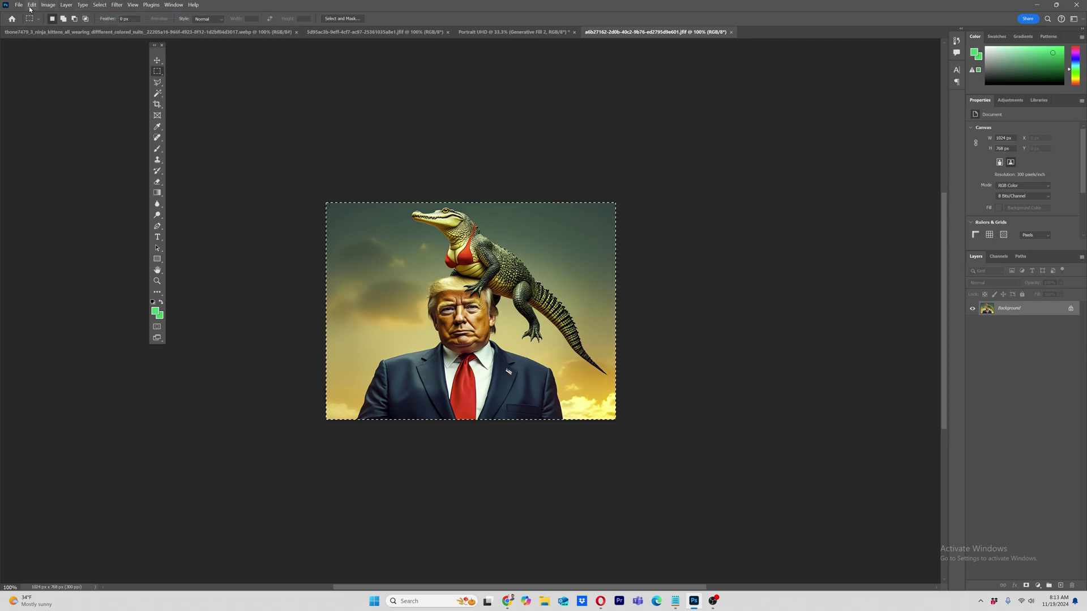
pyautogui.click(32, 4)
pyautogui.click(60, 60)
# Set up a new document named portrait at 2160 × 3840 px
pyautogui.click(17, 7)
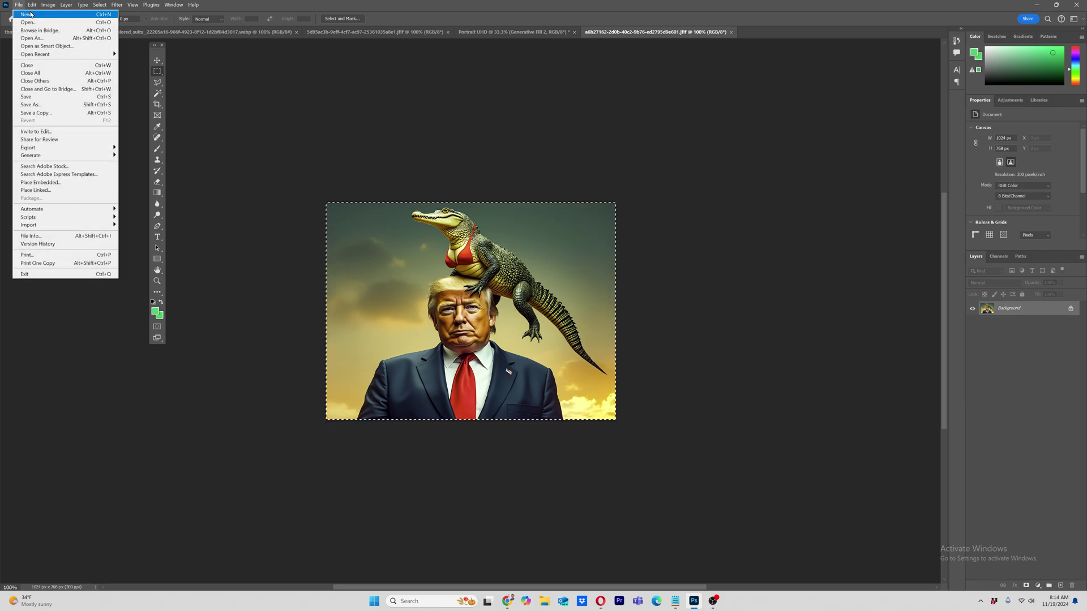
pyautogui.click(25, 14)
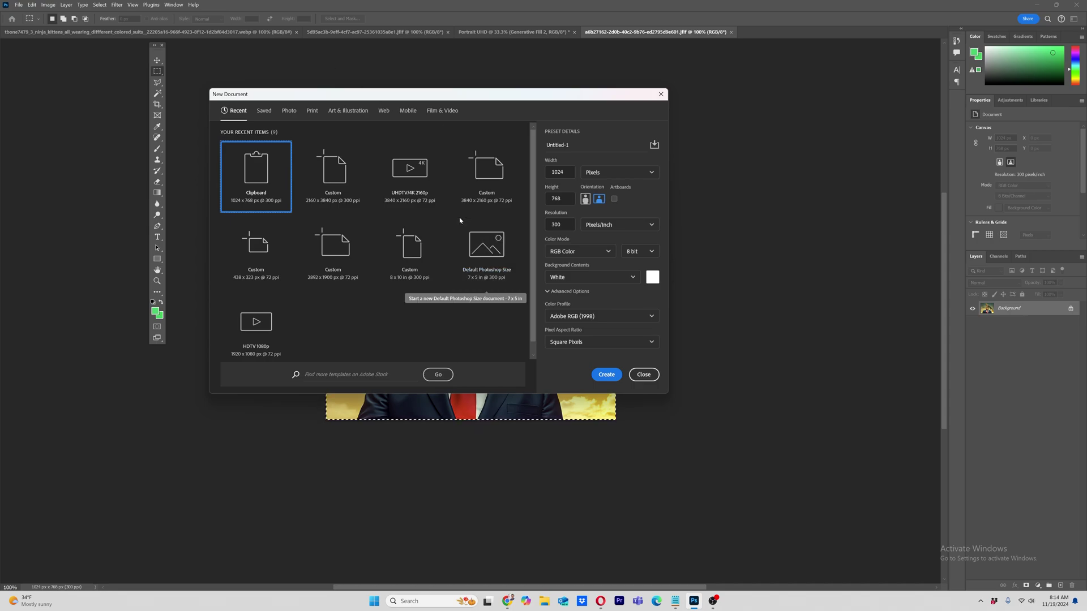
pyautogui.click(602, 144)
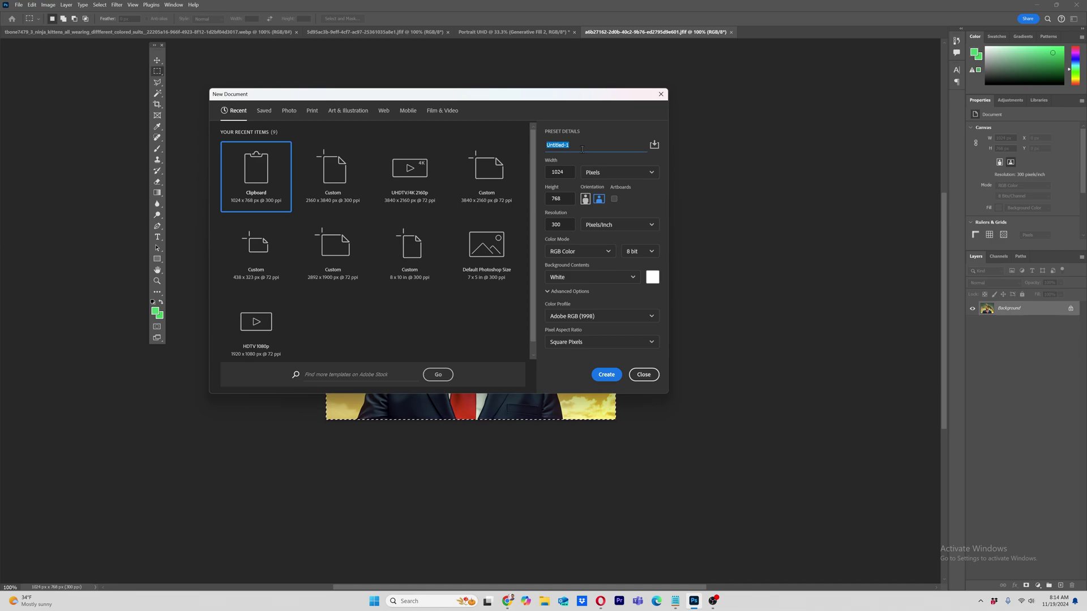
pyautogui.write('portrait')
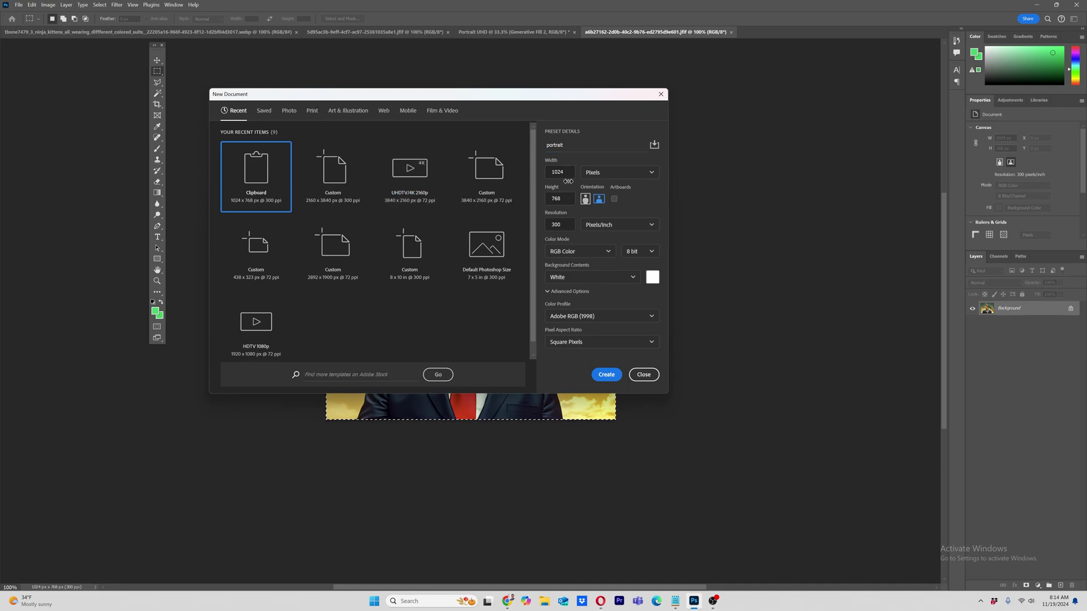
pyautogui.click(568, 163)
pyautogui.write('2160')
pyautogui.click(542, 200)
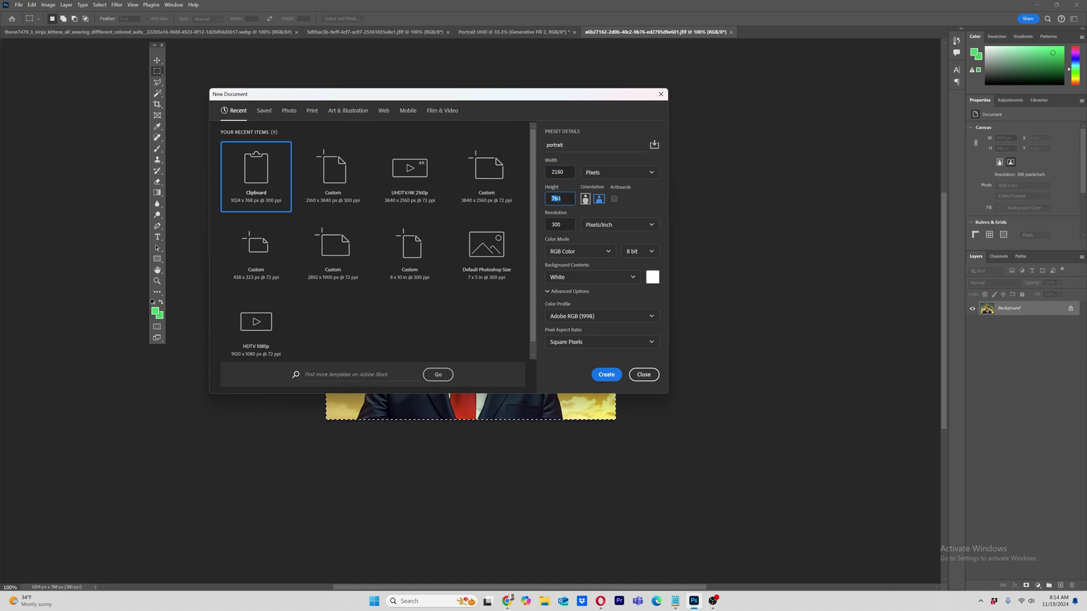
pyautogui.write('3840')
# Save the portrait settings as a preset and create the document
pyautogui.click(663, 204)
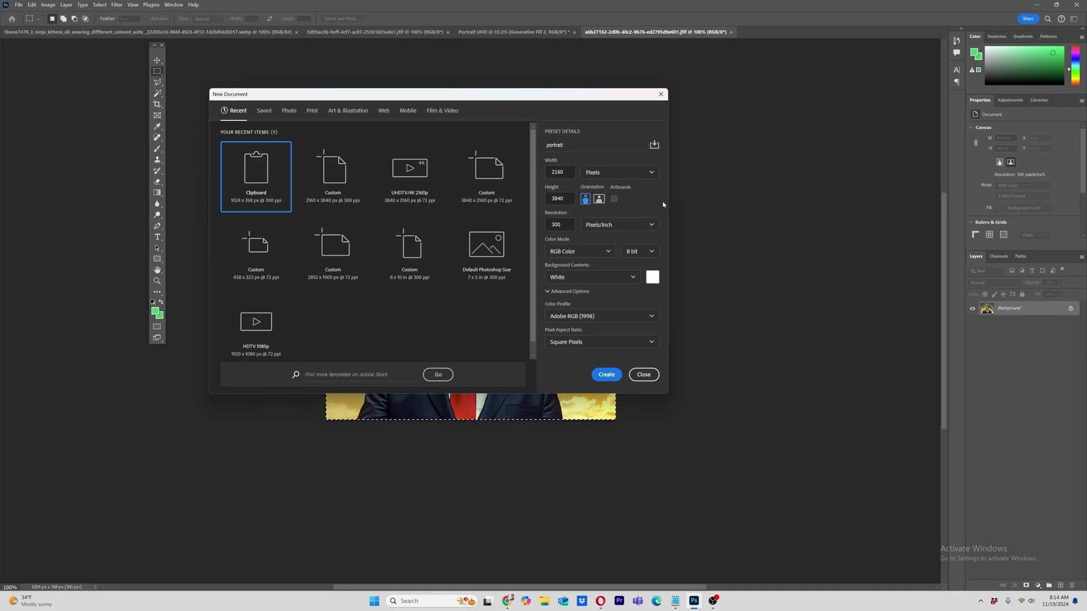
pyautogui.click(654, 146)
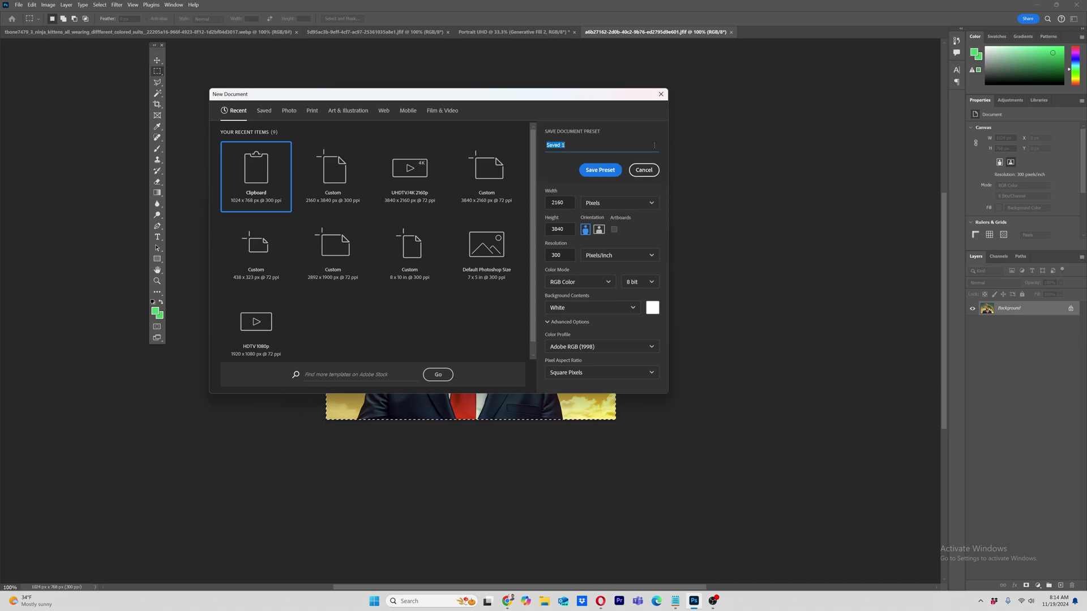
pyautogui.click(600, 171)
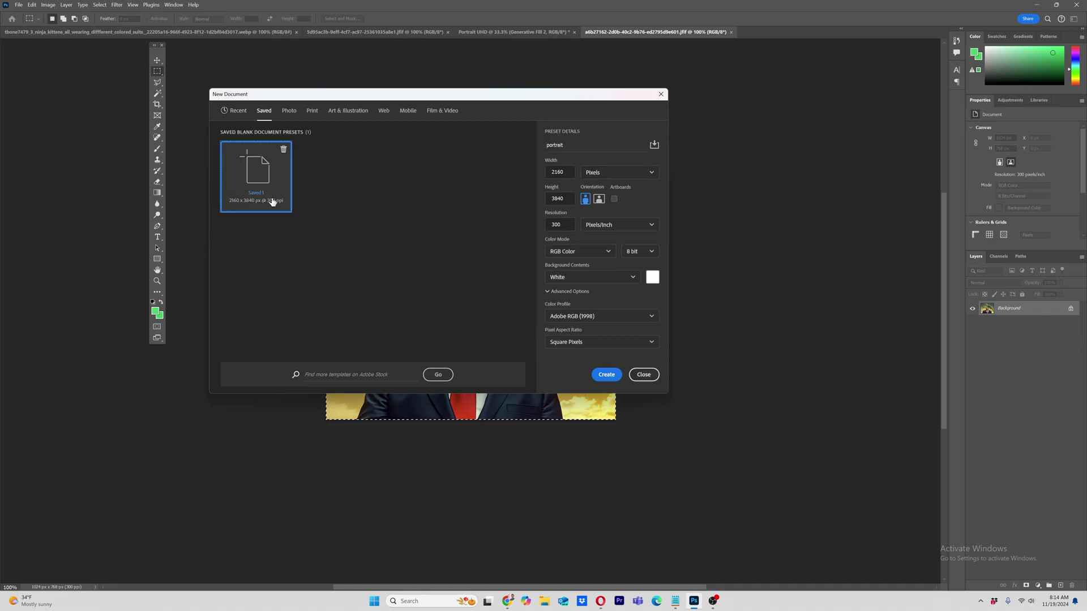
pyautogui.click(604, 374)
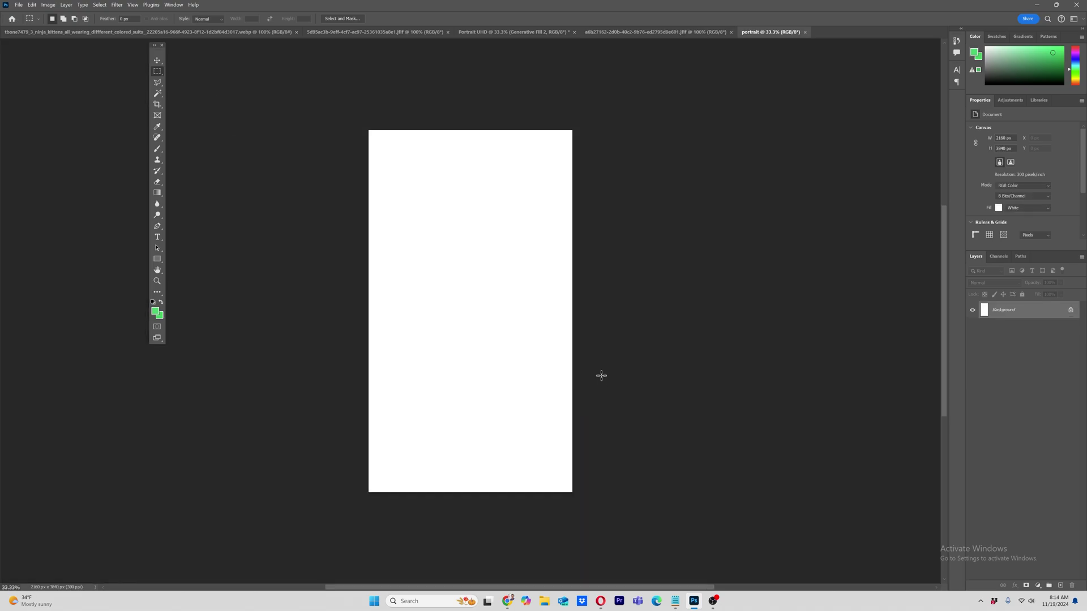
# Paste the crocodile image as Layer 1 and scale it to span the canvas width mid-canvas
pyautogui.click(32, 6)
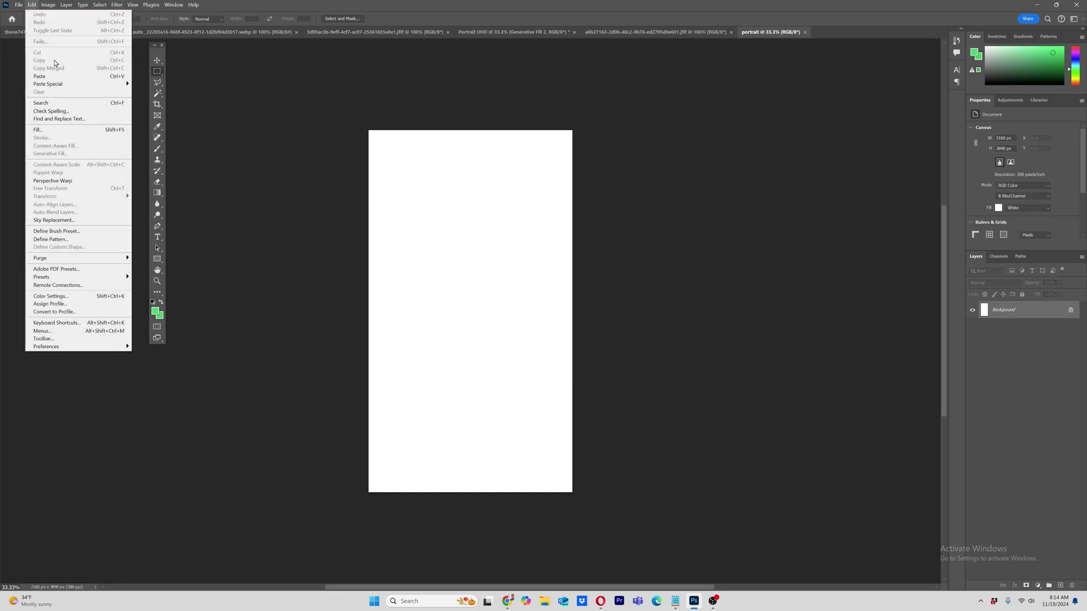
pyautogui.click(57, 76)
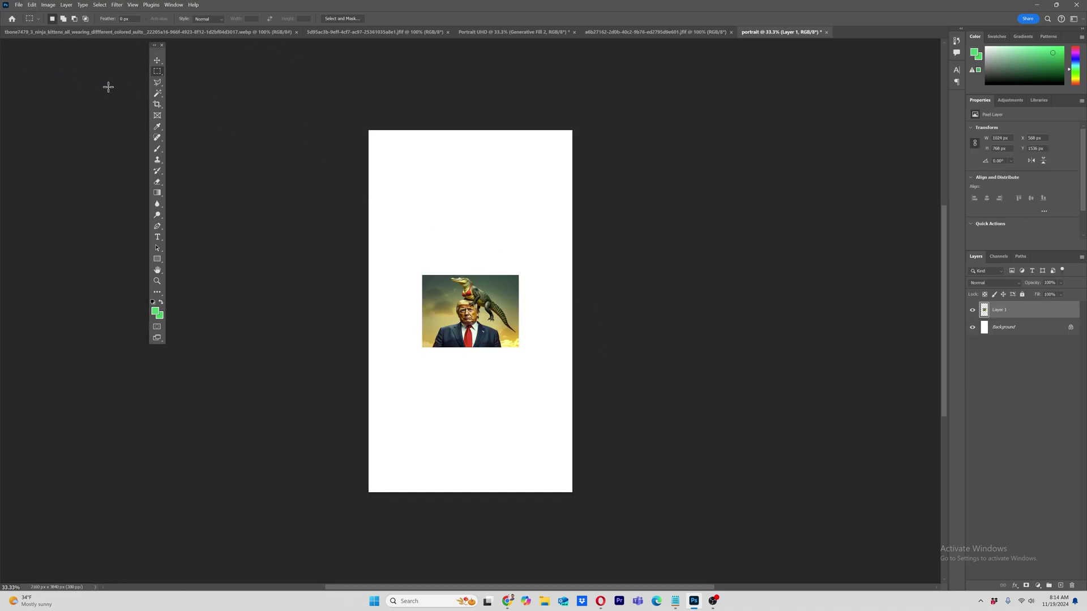
pyautogui.click(32, 5)
pyautogui.moveTo(113, 196)
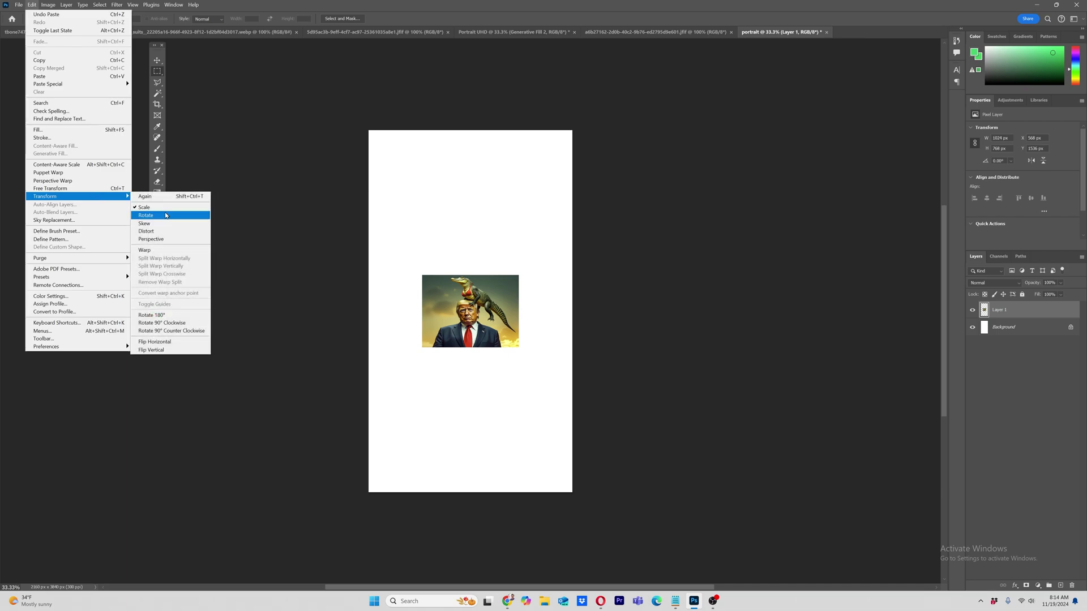
pyautogui.click(185, 207)
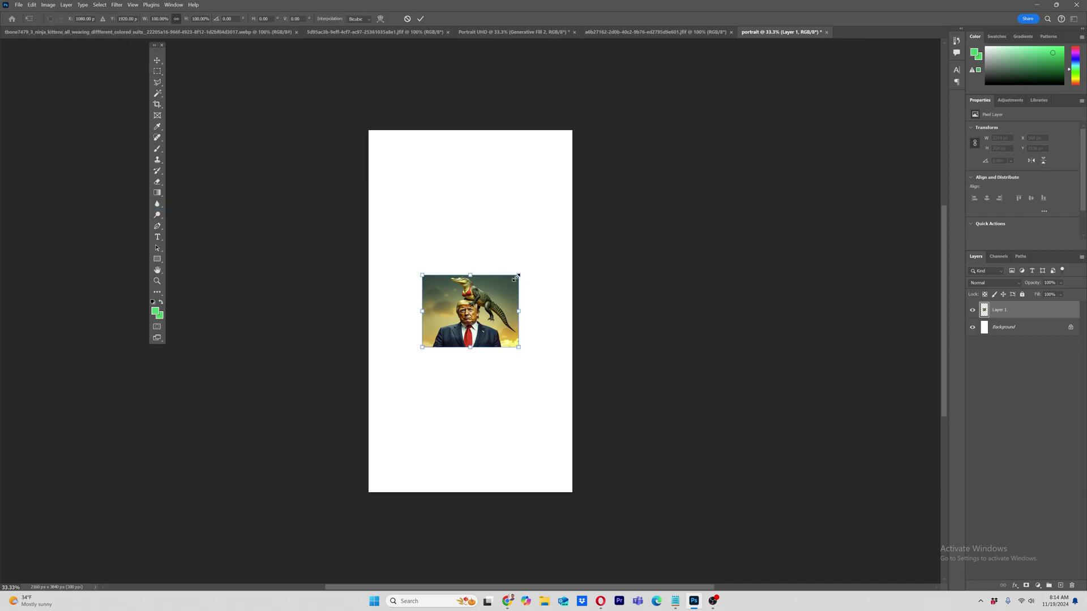
pyautogui.moveTo(516, 277); pyautogui.dragTo(623, 193)
pyautogui.moveTo(559, 266); pyautogui.dragTo(510, 308)
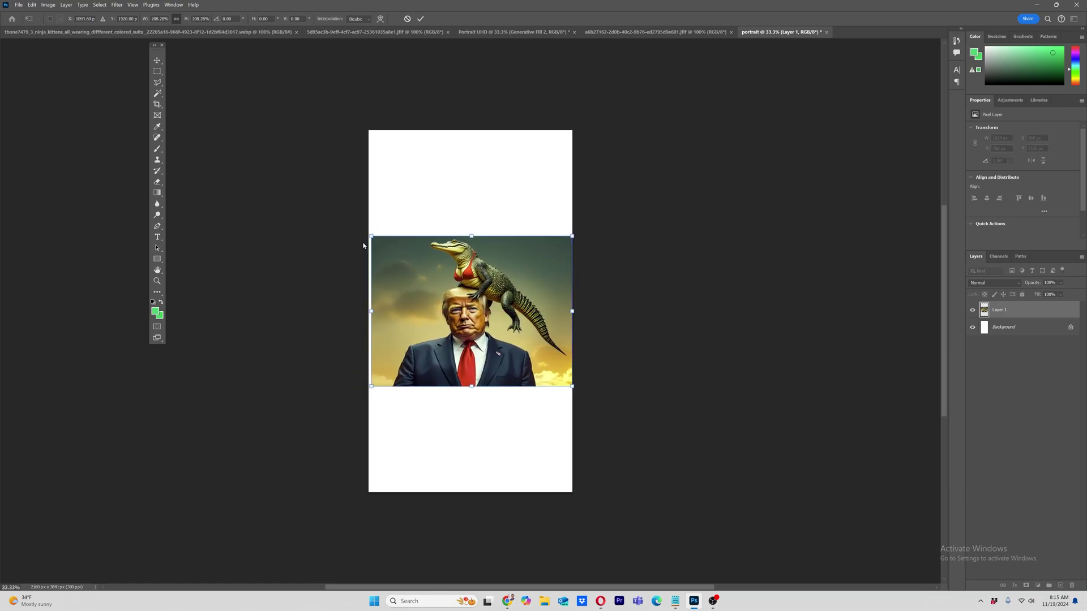
pyautogui.moveTo(371, 234); pyautogui.dragTo(368, 235)
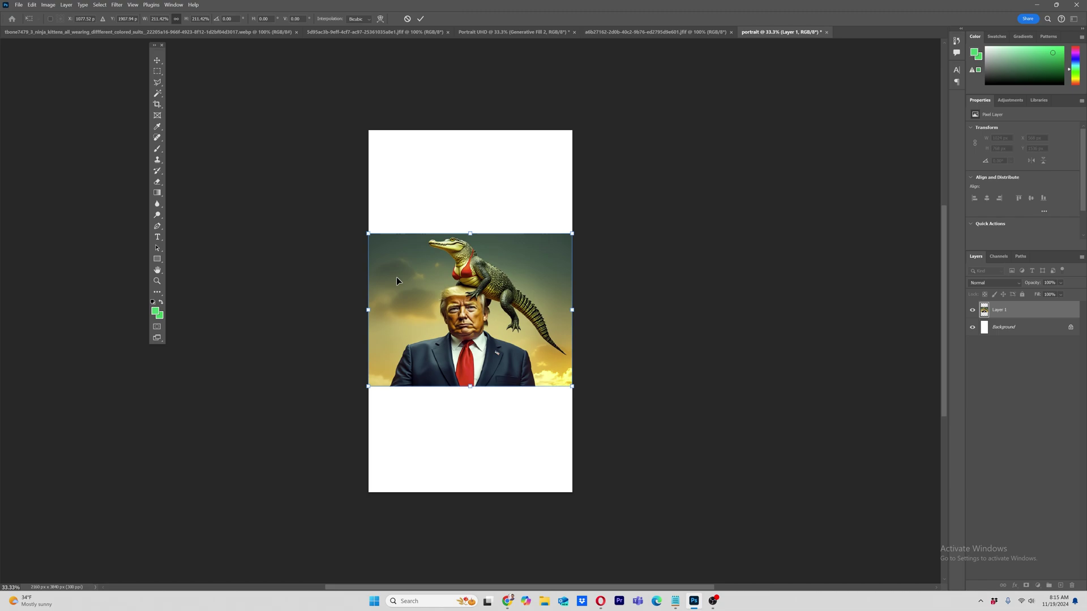
pyautogui.moveTo(396, 277); pyautogui.dragTo(396, 272)
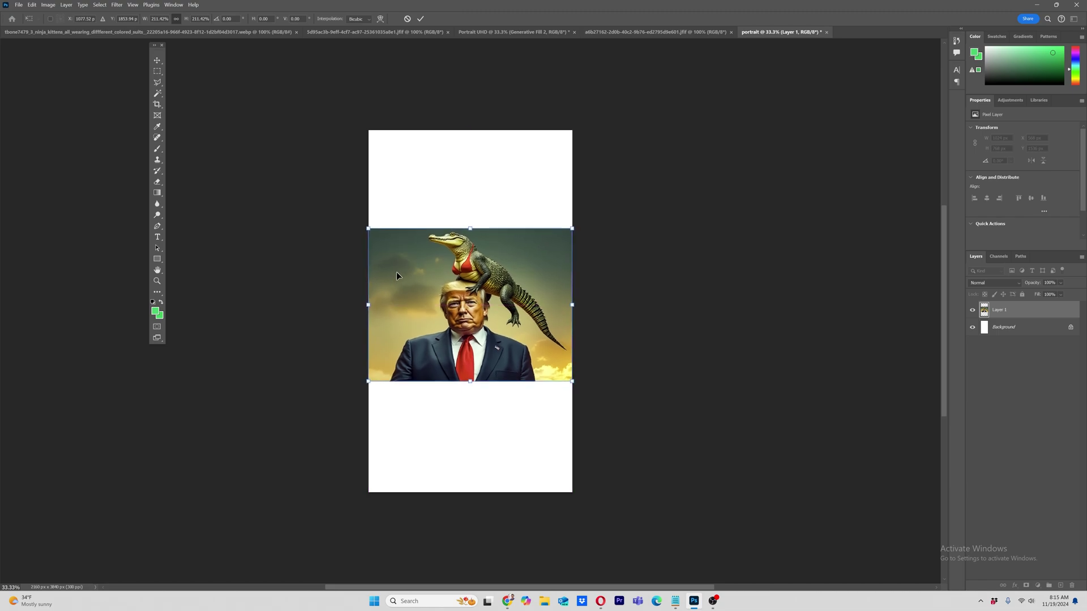
pyautogui.press('Return')
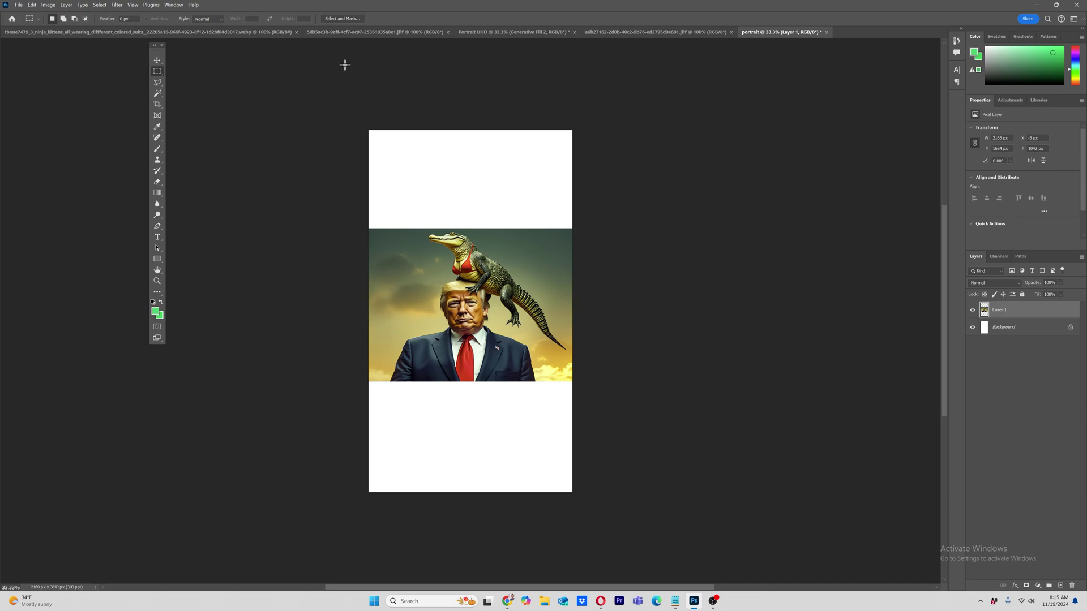
# Generative Fill the blank top strip with an empty prompt, then marquee the blank bottom strip
pyautogui.click(100, 5)
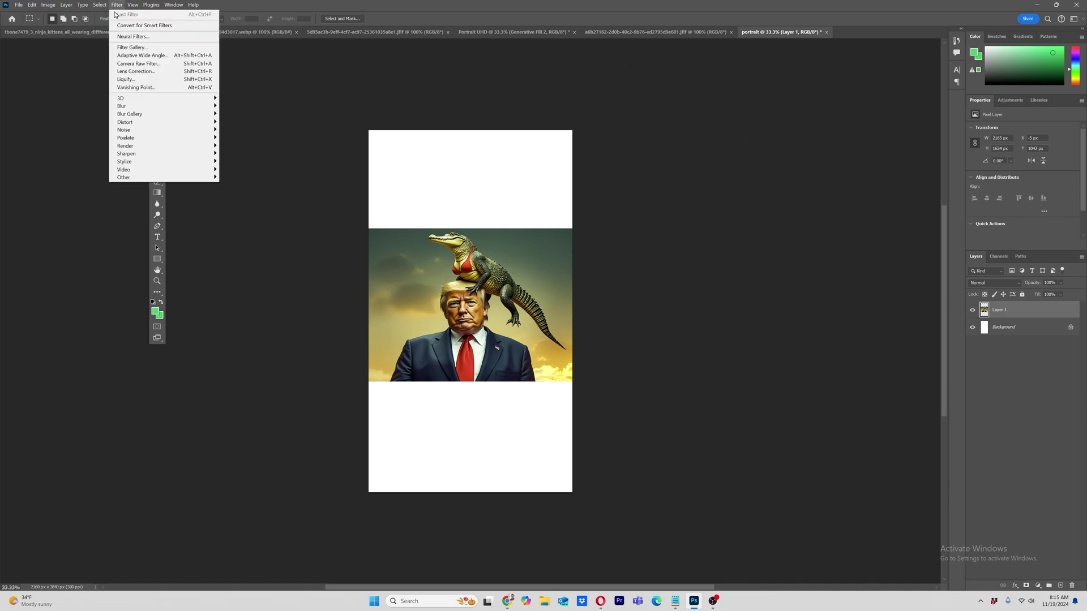
pyautogui.click(102, 14)
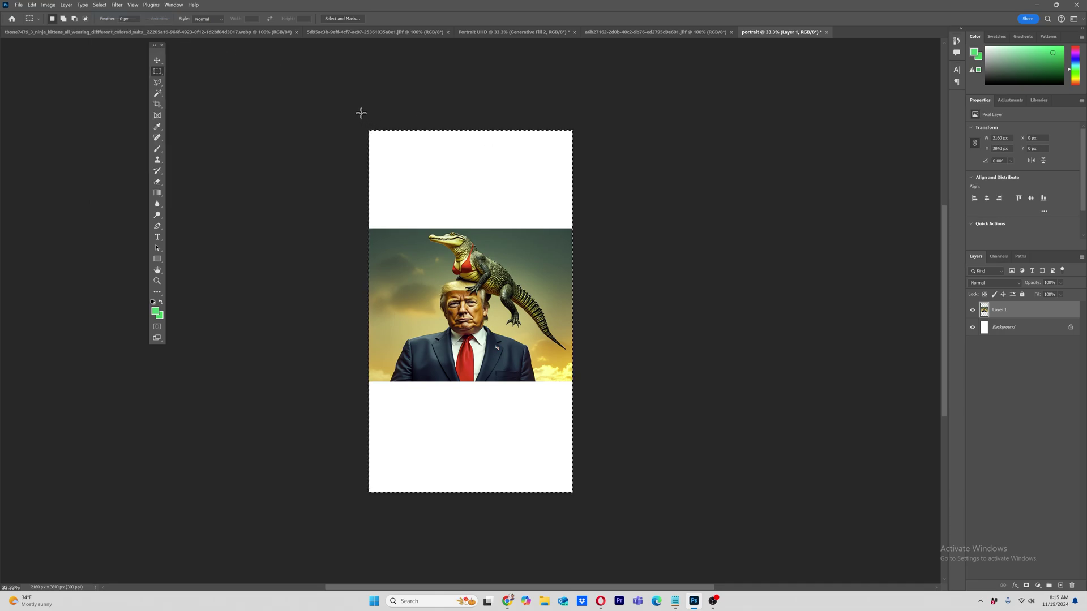
pyautogui.moveTo(362, 165); pyautogui.dragTo(573, 232)
pyautogui.rightClick(525, 188)
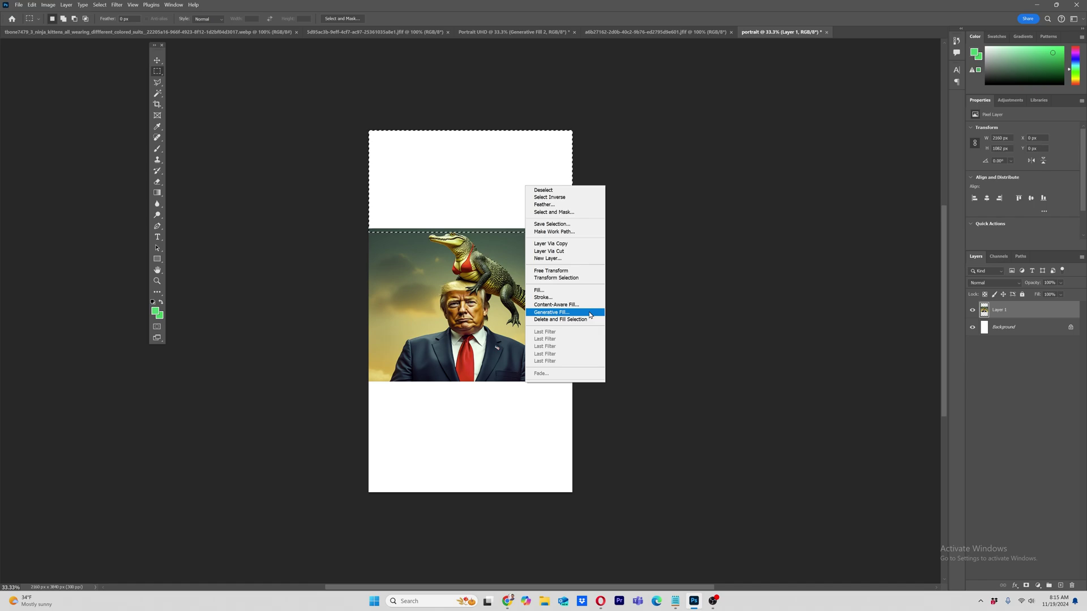
pyautogui.click(589, 315)
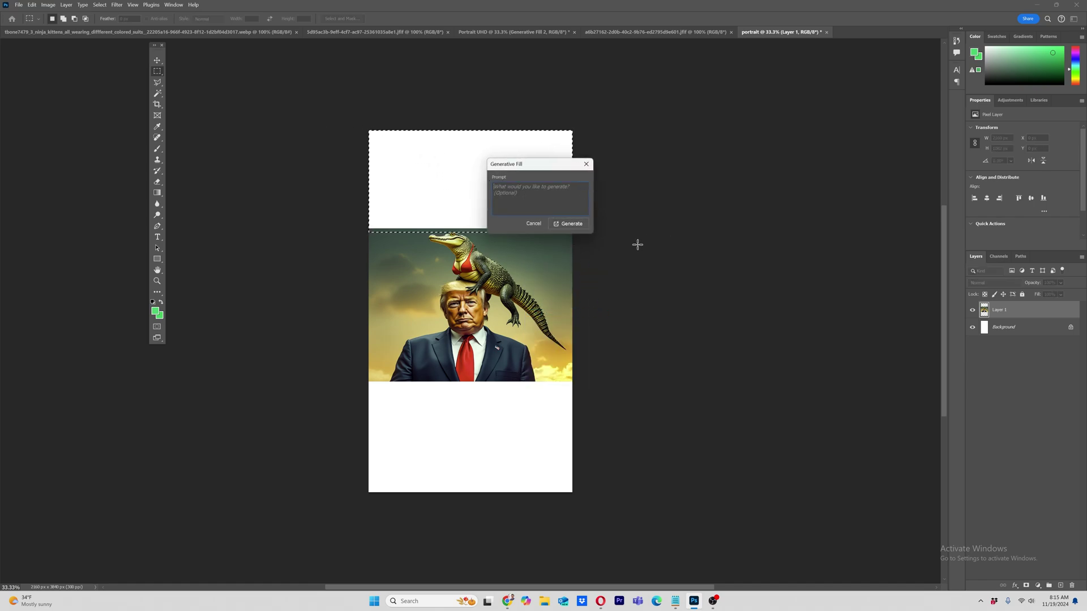
pyautogui.click(568, 223)
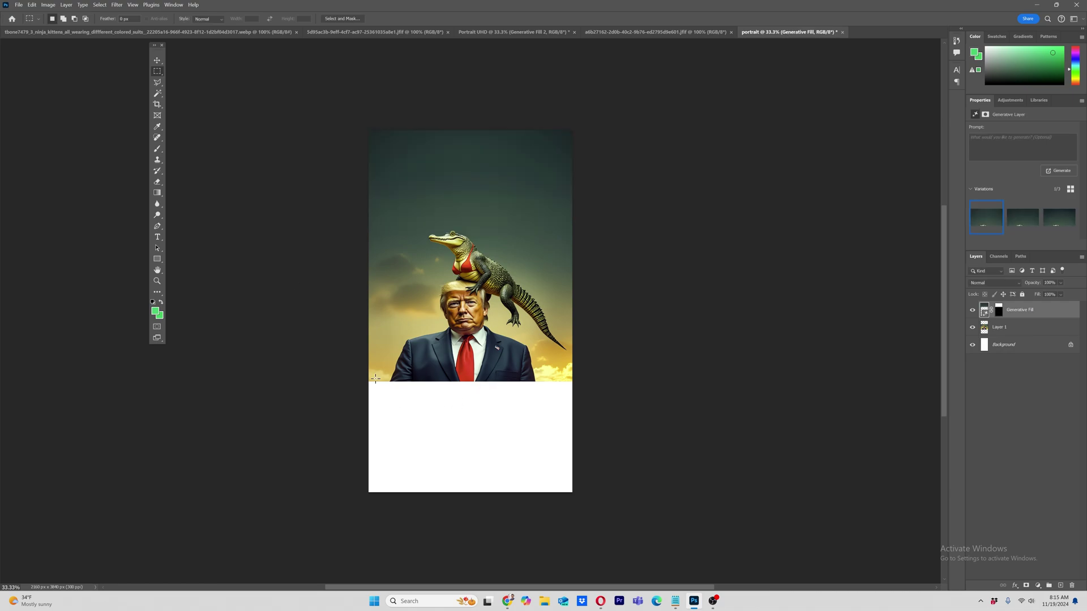
pyautogui.moveTo(365, 379); pyautogui.dragTo(577, 518)
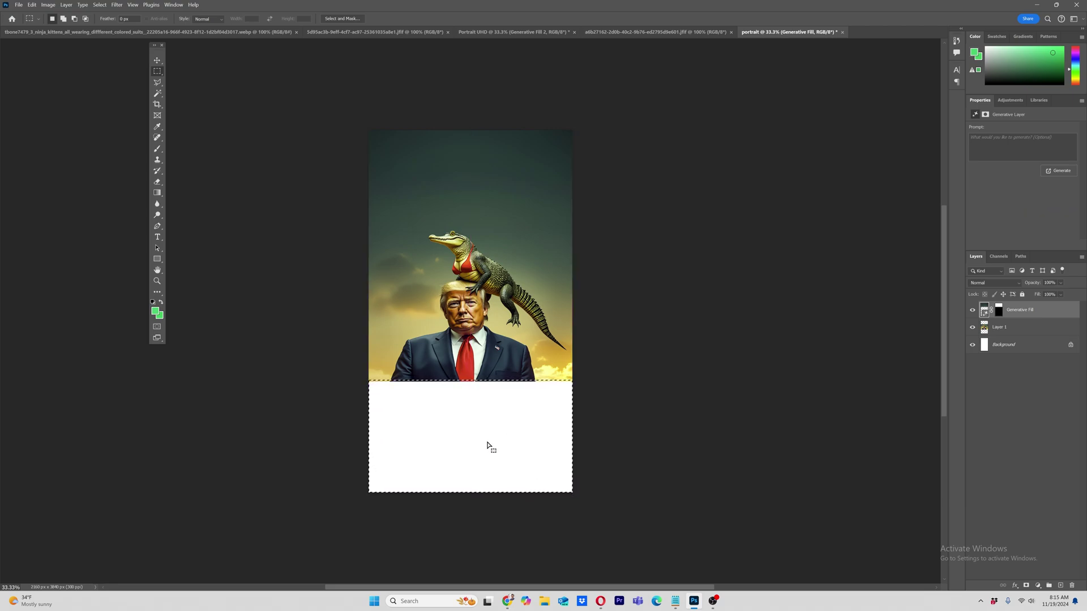
# Run Generative Fill on the selected blank bottom strip to extend the suit and body downward
pyautogui.rightClick(489, 445)
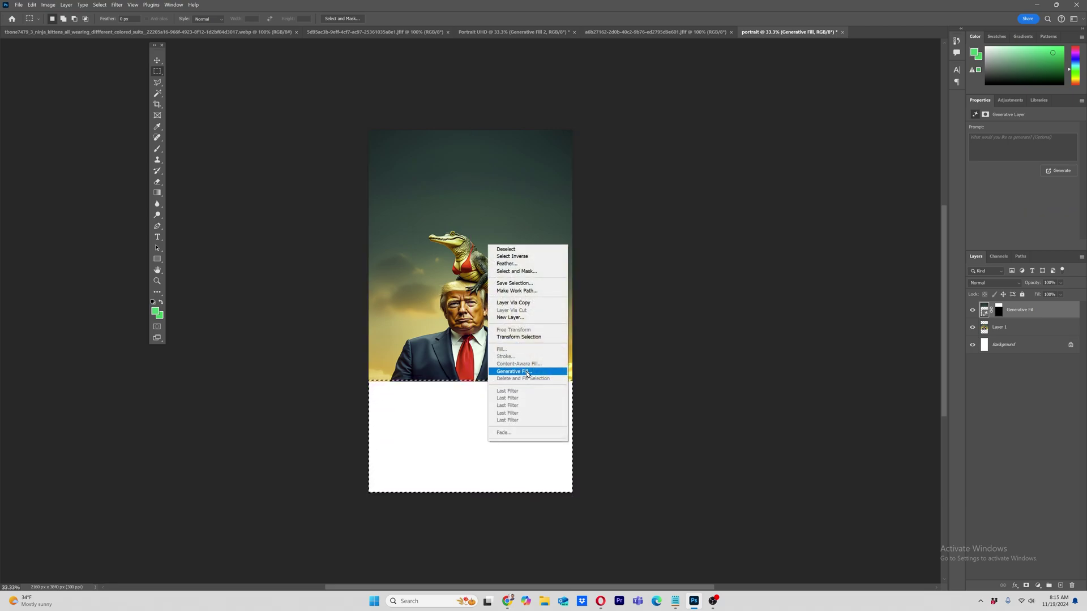
pyautogui.click(515, 371)
pyautogui.click(569, 224)
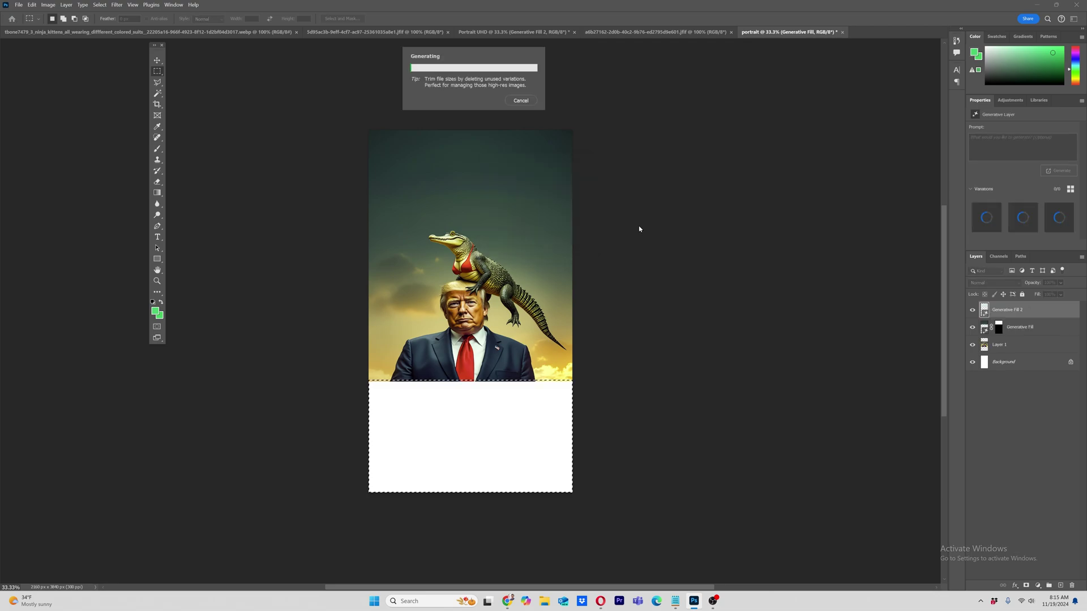